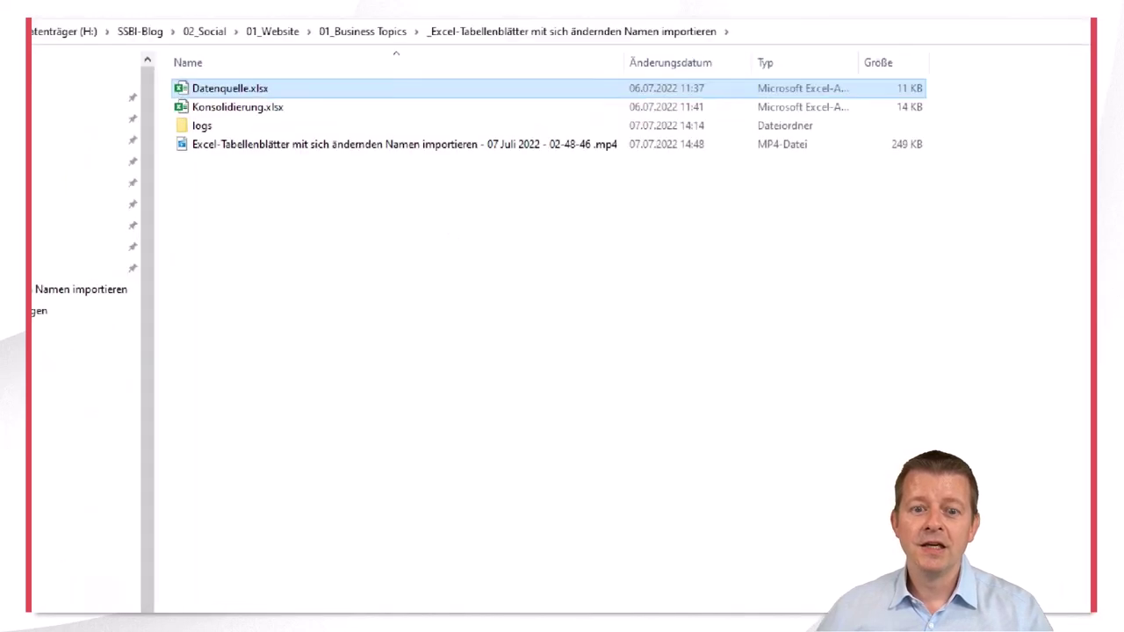
# Open the Datenquelle.xlsx workbook.
pyautogui.moveTo(219, 99); pyautogui.dragTo(377, 152)
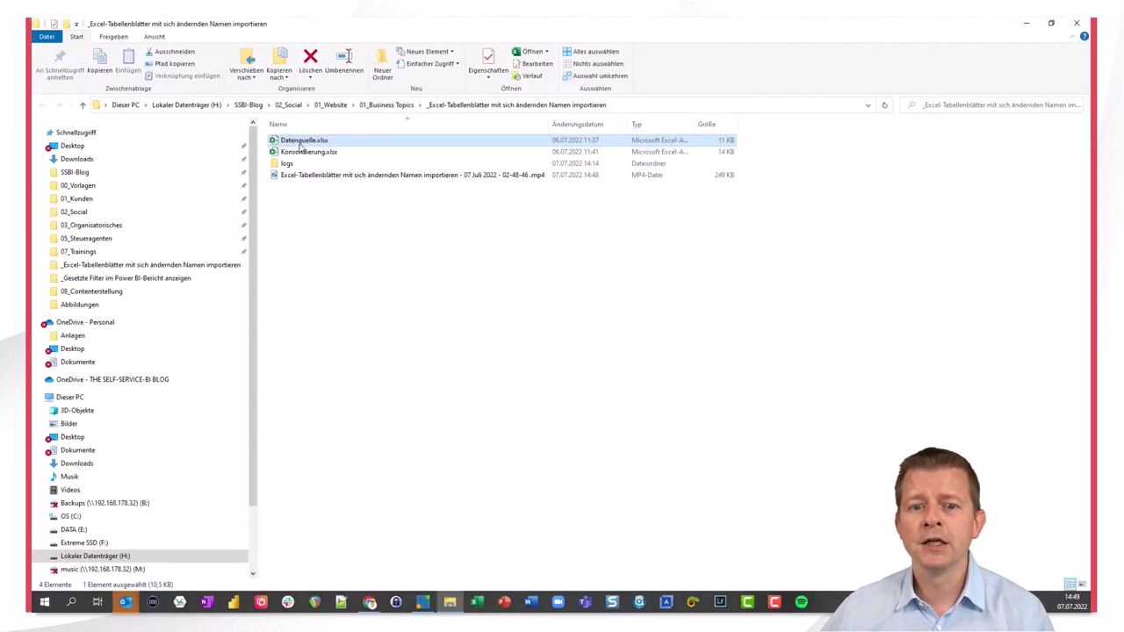
pyautogui.press('Return')
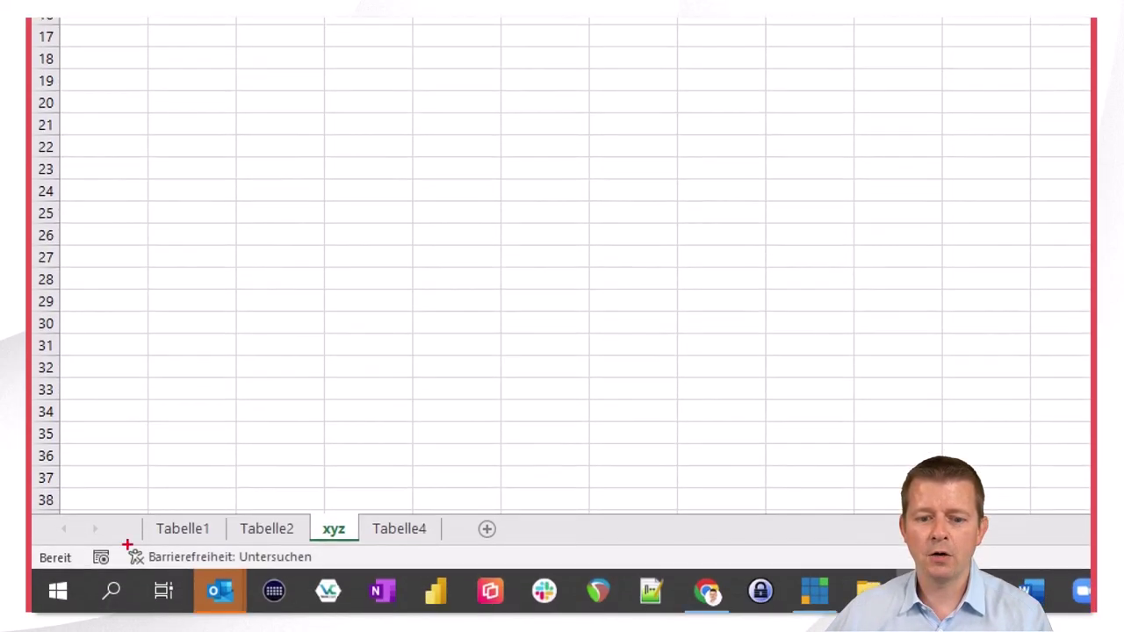
pyautogui.moveTo(131, 508); pyautogui.dragTo(454, 557)
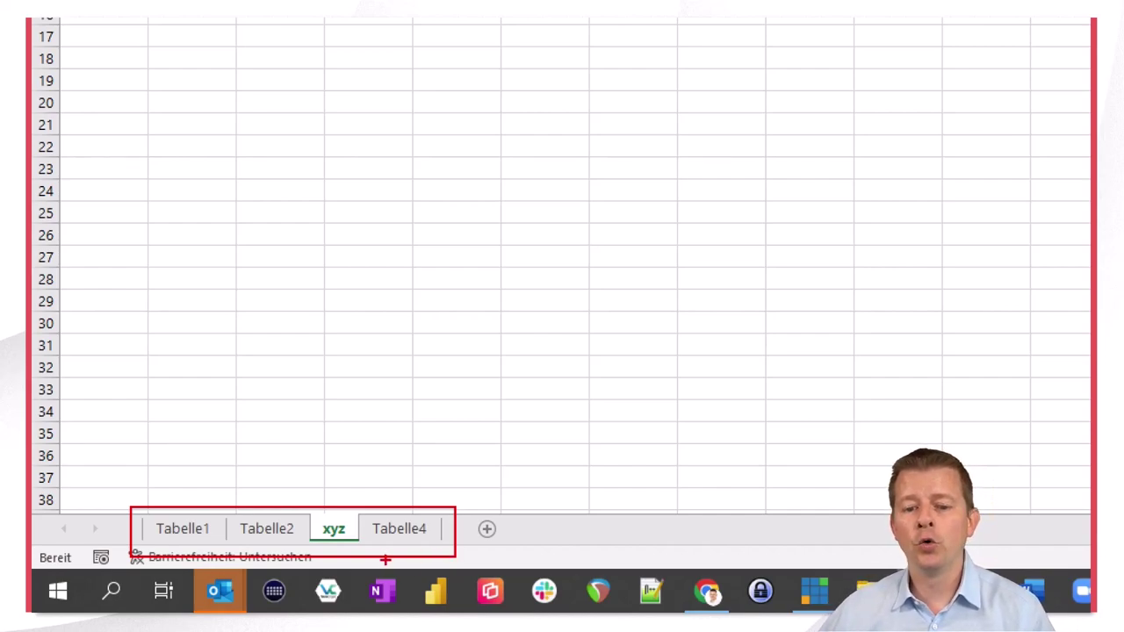
pyautogui.moveTo(315, 518); pyautogui.dragTo(351, 539)
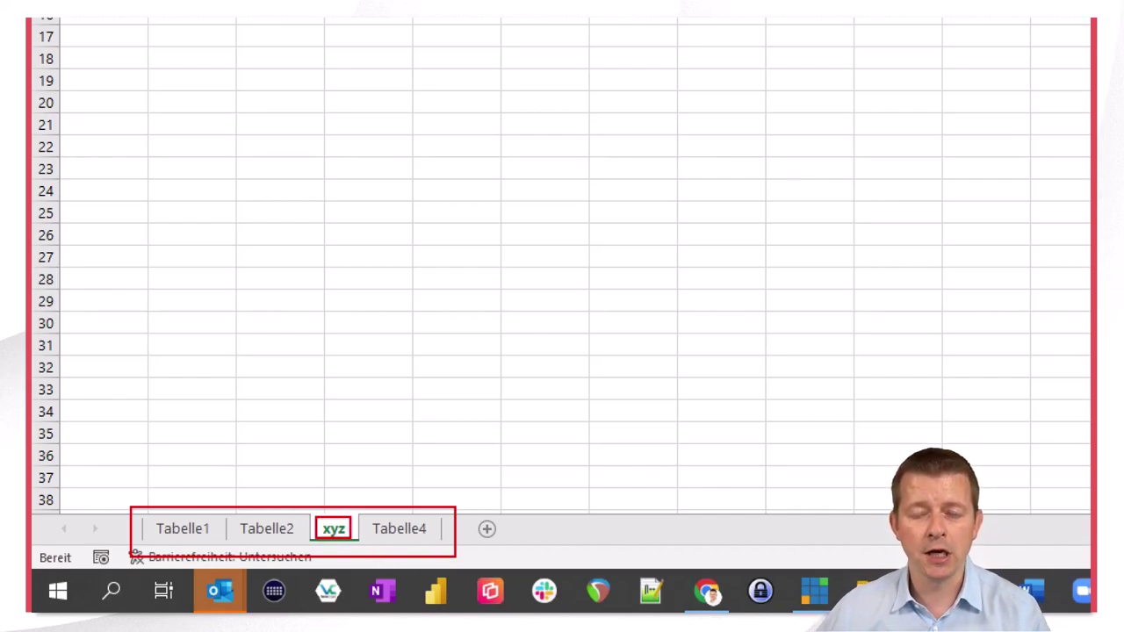
pyautogui.press('Escape')
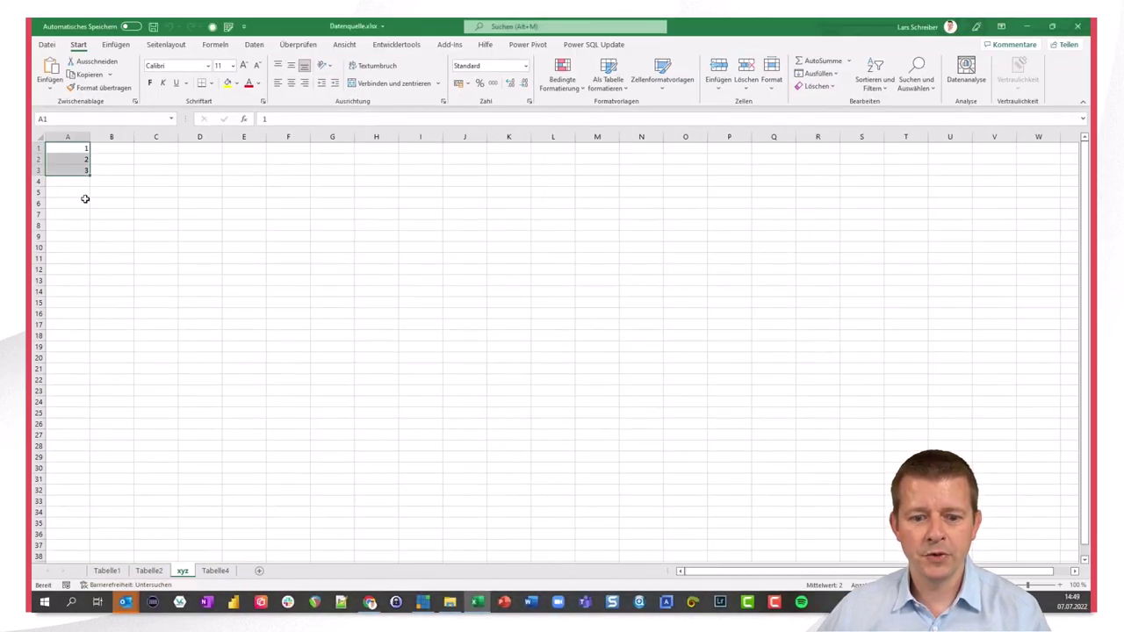
pyautogui.moveTo(81, 149); pyautogui.dragTo(87, 169)
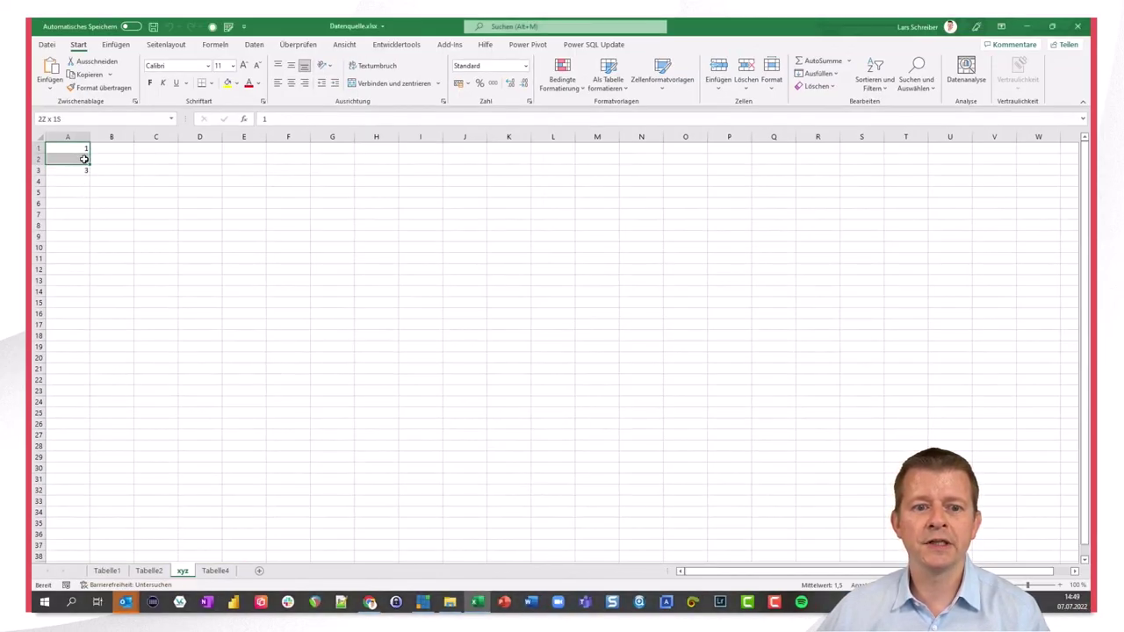
# Browse sheets Tabelle1, Tabelle2 and Tabelle4, then return to xyz and select A1:A3.
pyautogui.click(107, 571)
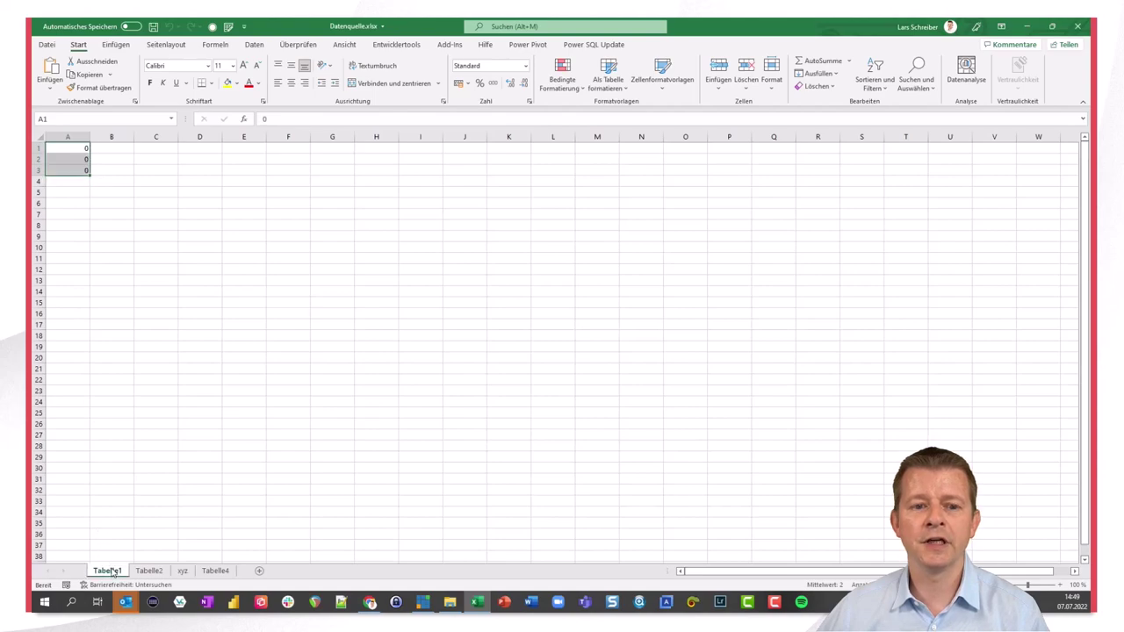
pyautogui.click(149, 571)
pyautogui.click(215, 571)
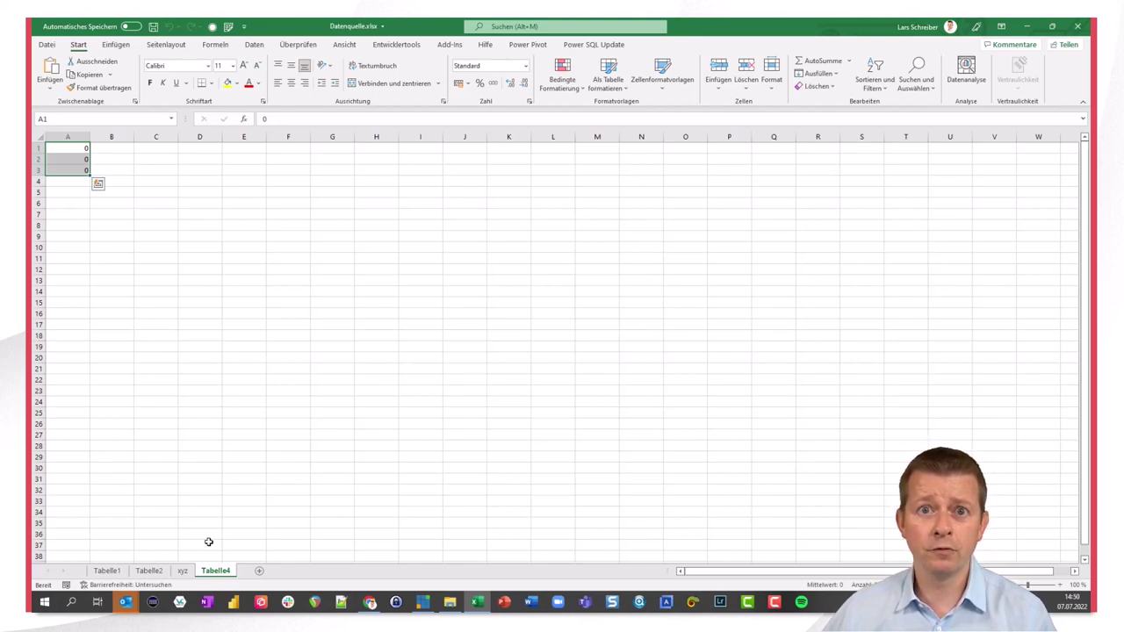
pyautogui.click(184, 572)
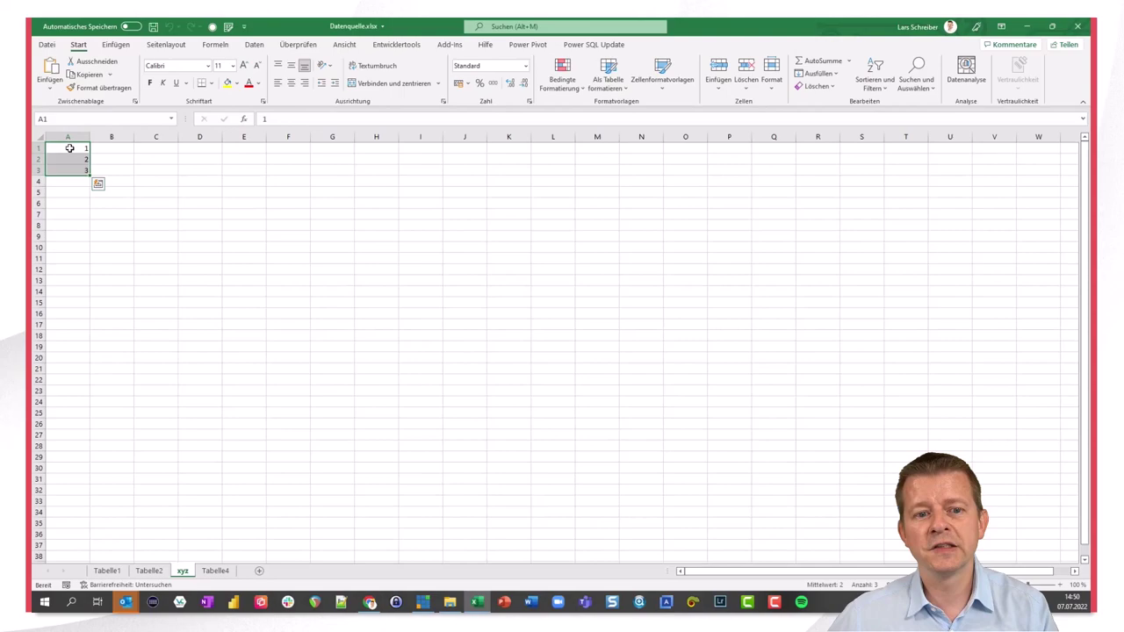
pyautogui.moveTo(74, 147); pyautogui.dragTo(70, 165)
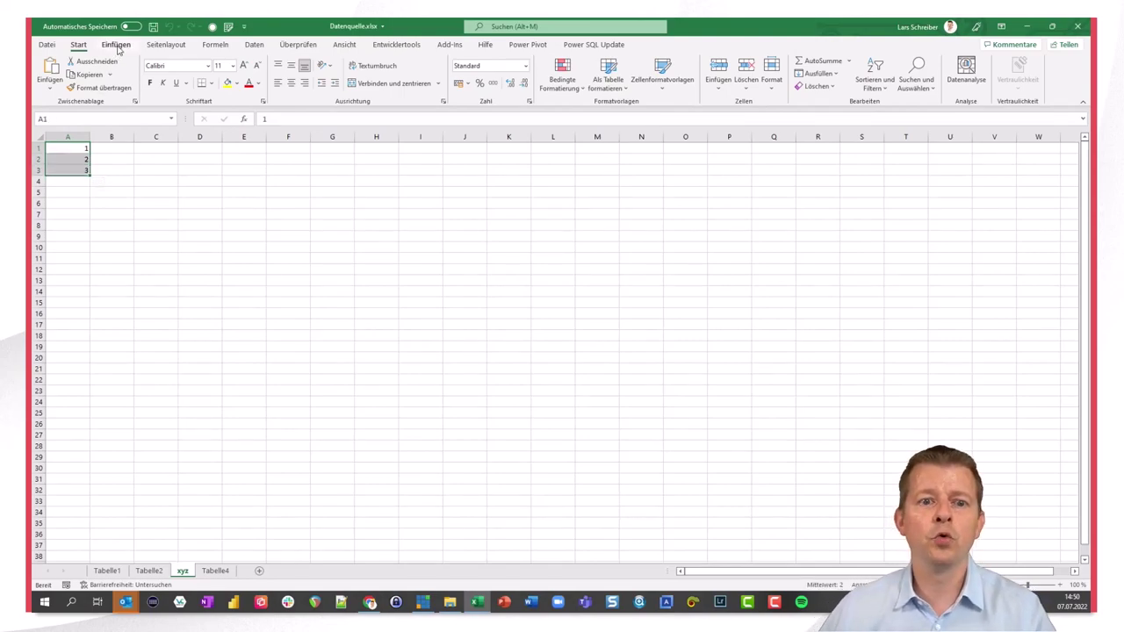
# Insert a table over $A$1:$A$3 on sheet xyz.
pyautogui.click(117, 46)
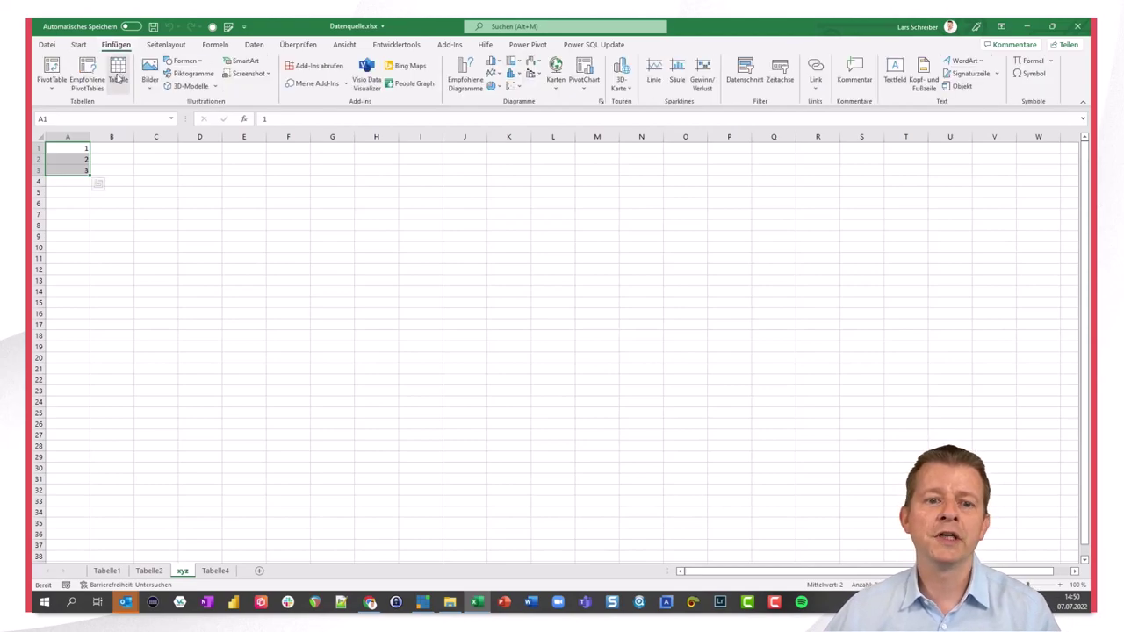
pyautogui.click(118, 72)
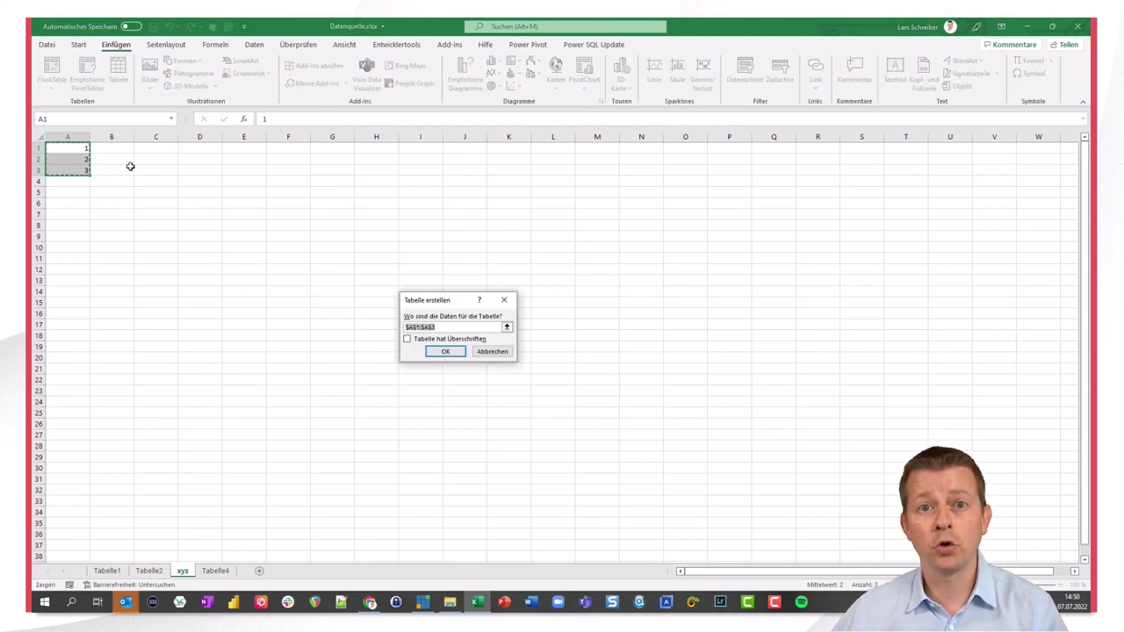
pyautogui.click(445, 351)
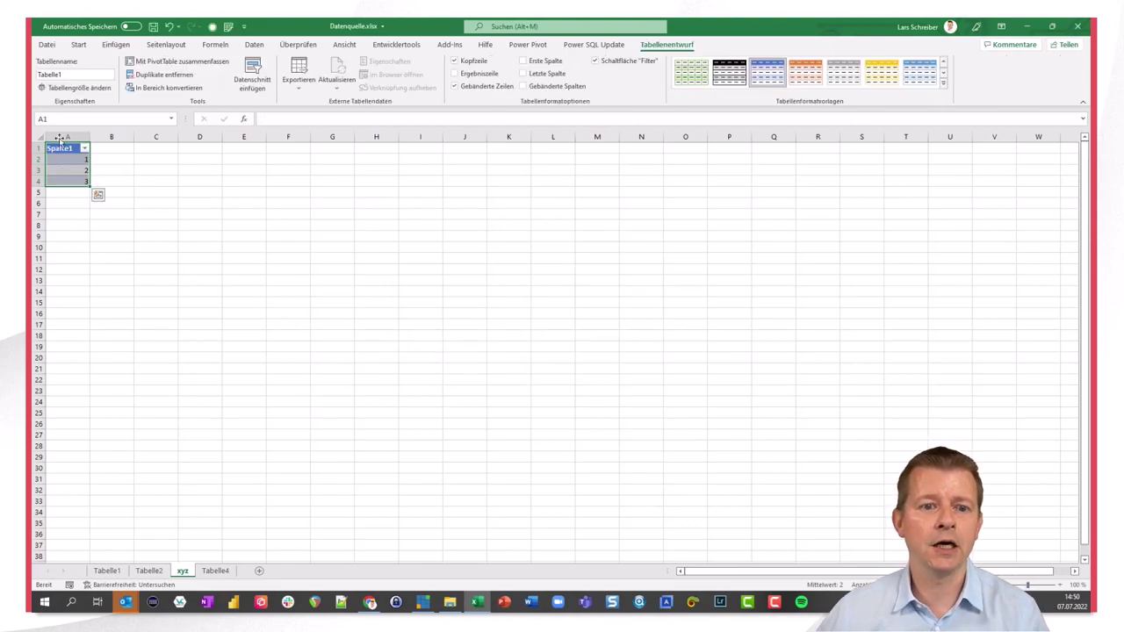
# Name the new table MeineDaten.
pyautogui.click(63, 74)
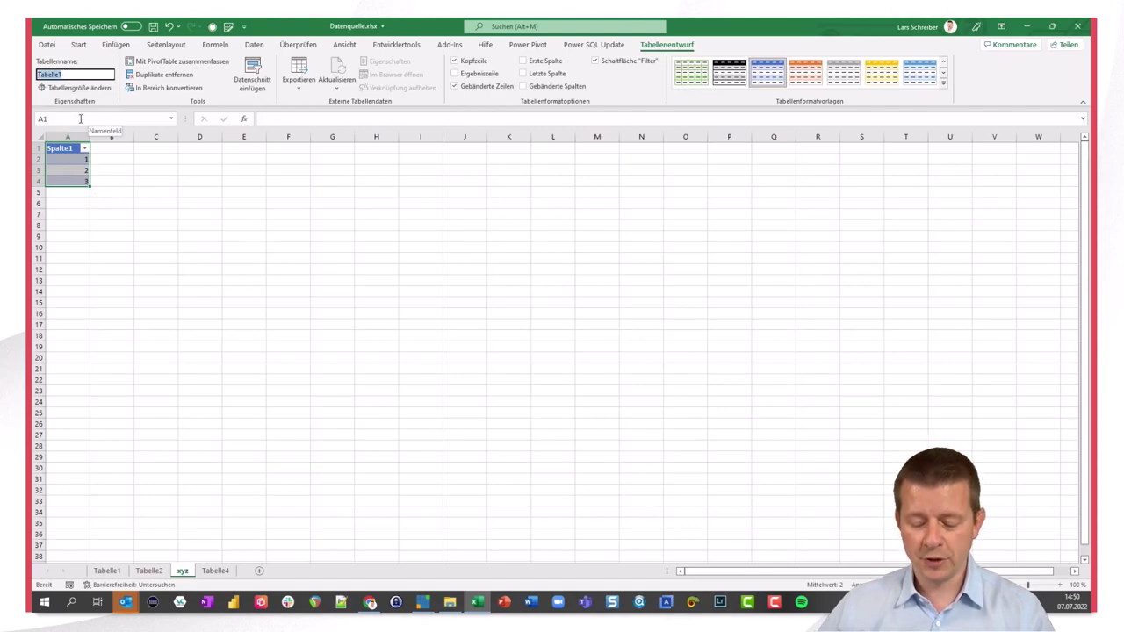
pyautogui.write('MeineDaten')
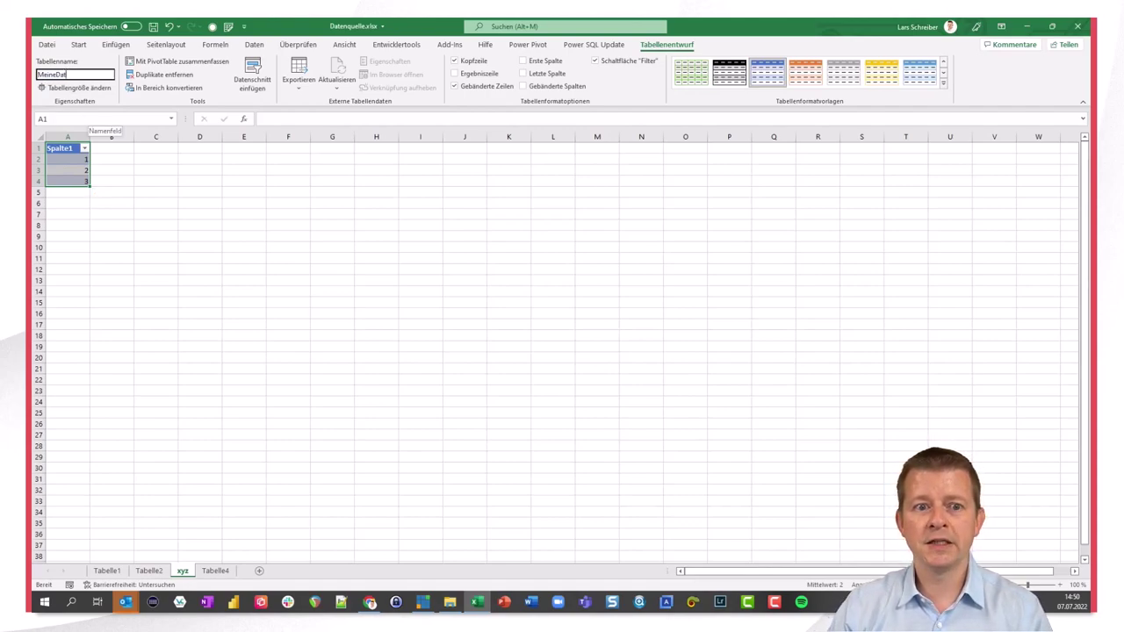
pyautogui.press('Return')
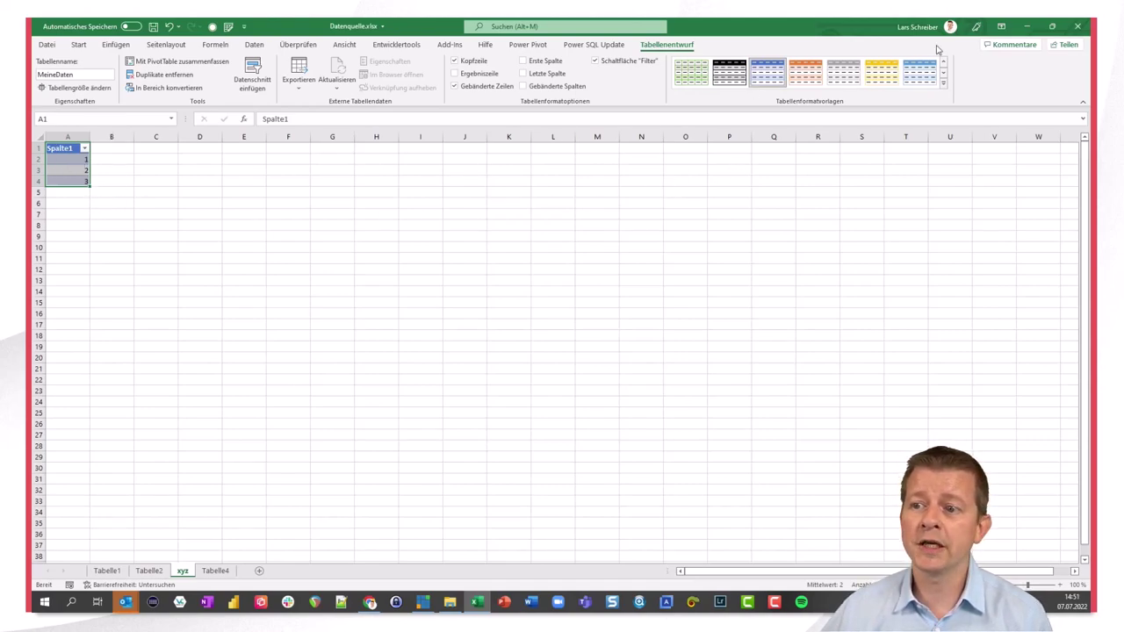
# Close Datenquelle.xlsx without saving and open Konsolidierung.xlsx from File Explorer.
pyautogui.click(1077, 26)
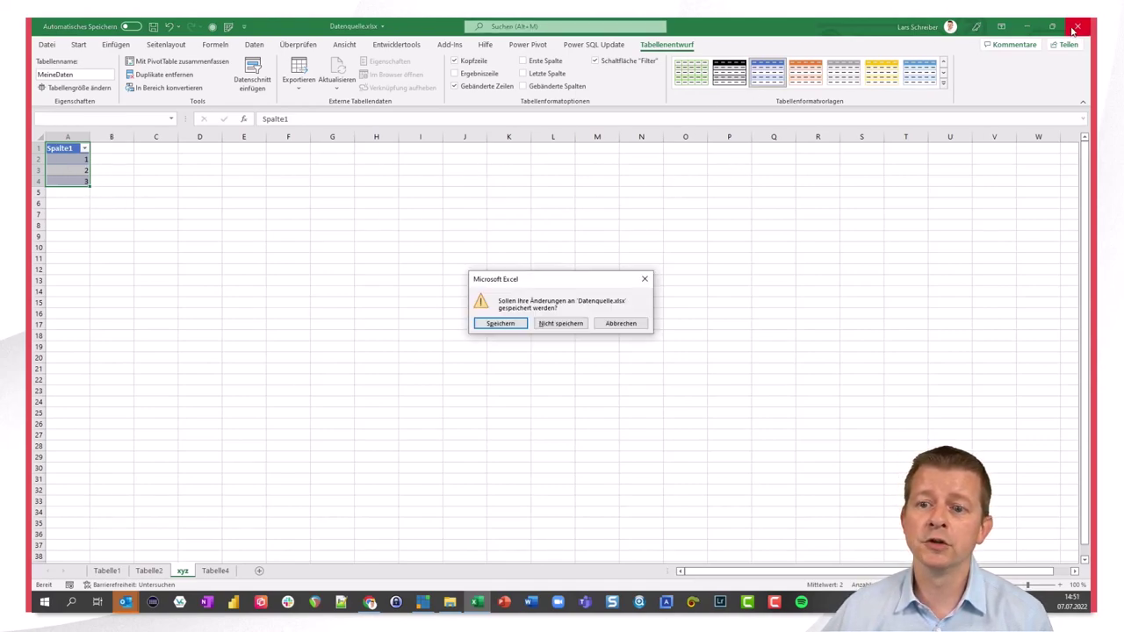
pyautogui.click(566, 324)
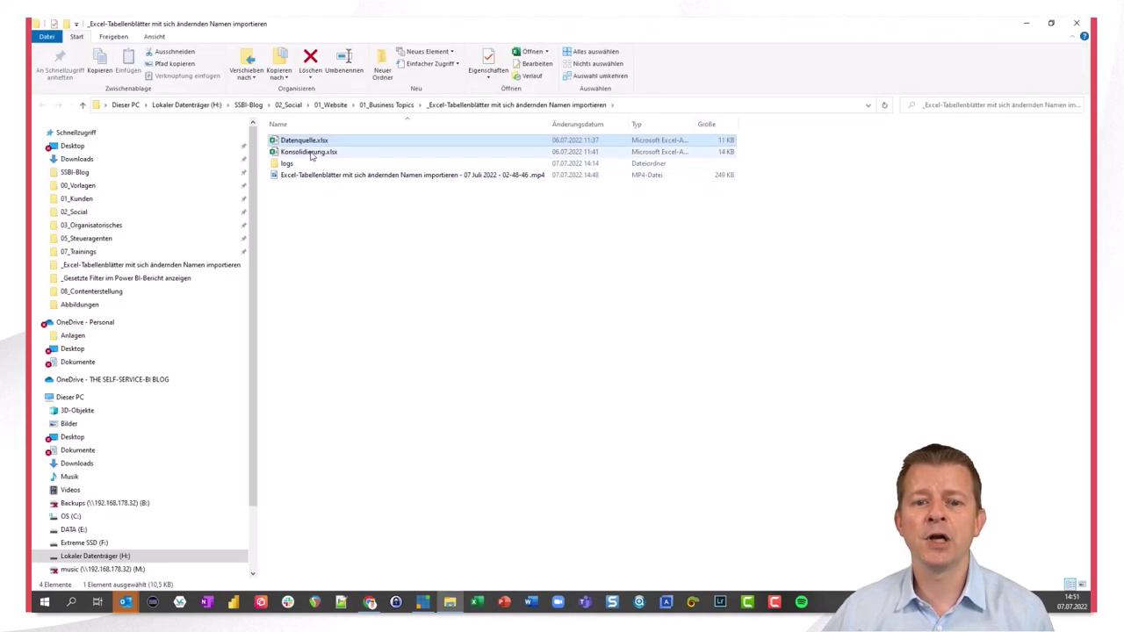
pyautogui.doubleClick(312, 153)
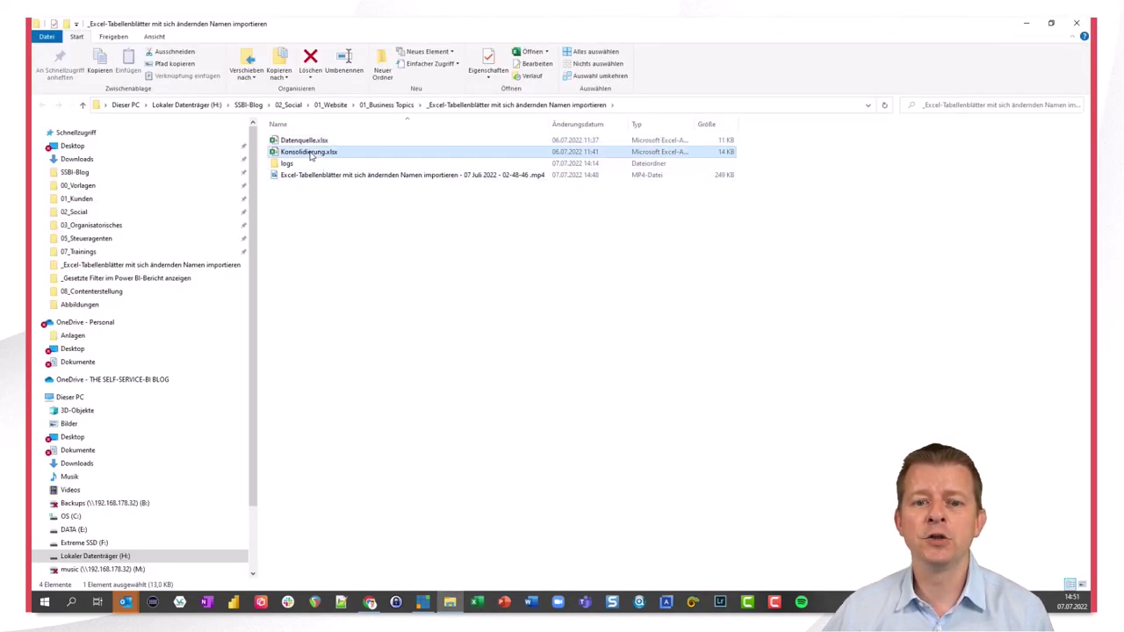
# Select the folder path in Explorer's address bar, then bring Konsolidierung.xlsx to the front.
pyautogui.click(645, 107)
pyautogui.moveTo(518, 105); pyautogui.dragTo(201, 107)
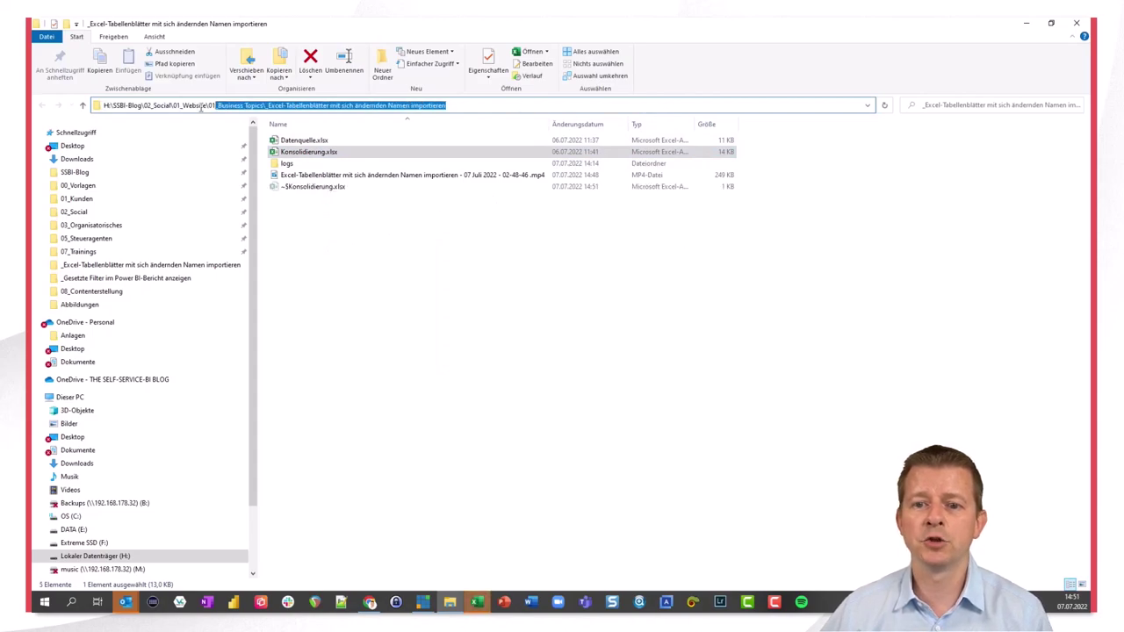
pyautogui.press('Escape')
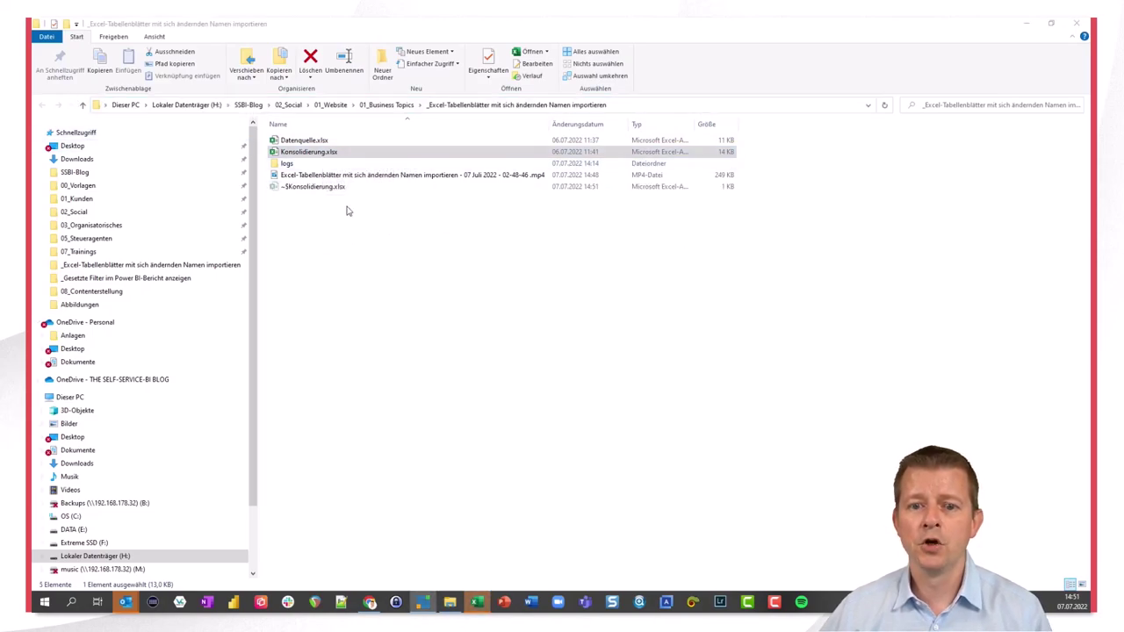
pyautogui.click(477, 602)
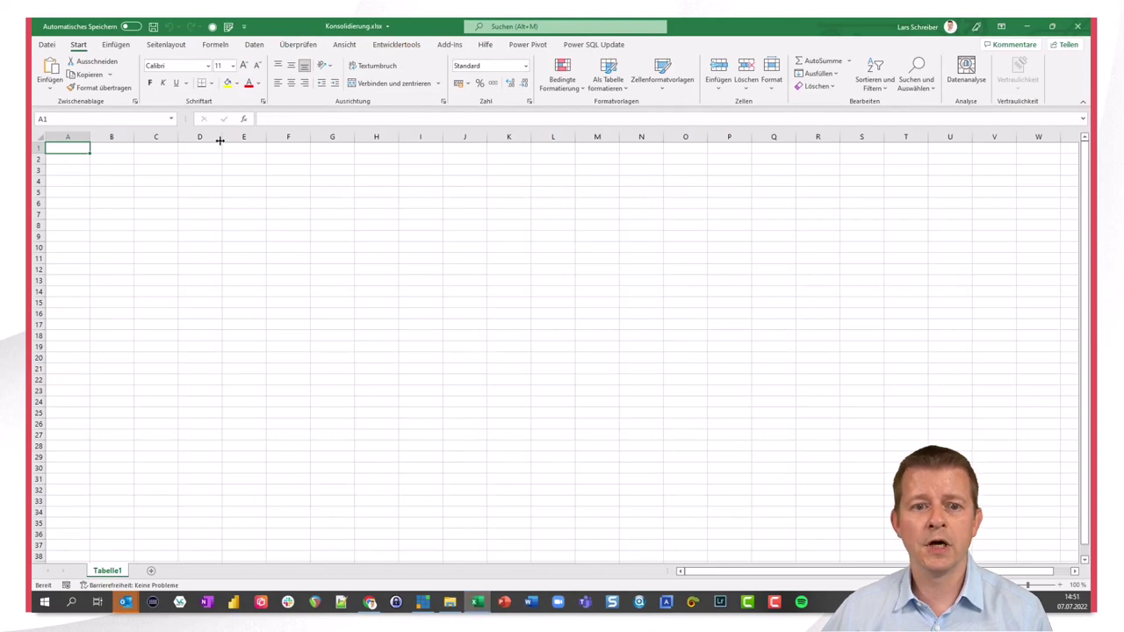
# Start a Get Data import from an Excel workbook.
pyautogui.click(254, 44)
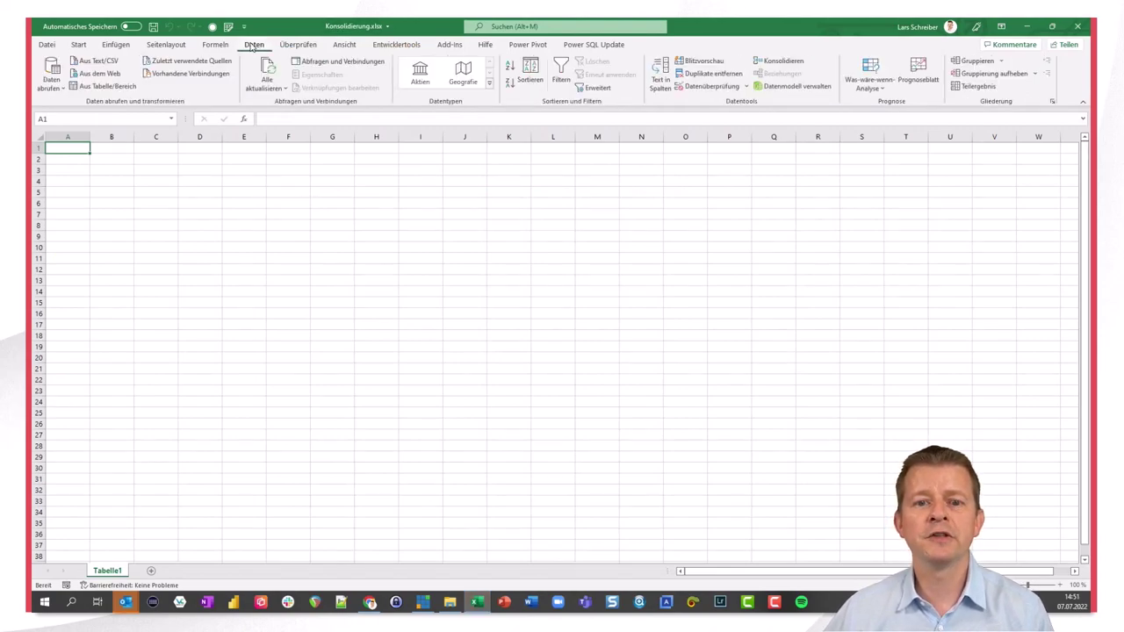
pyautogui.click(51, 88)
pyautogui.moveTo(103, 110)
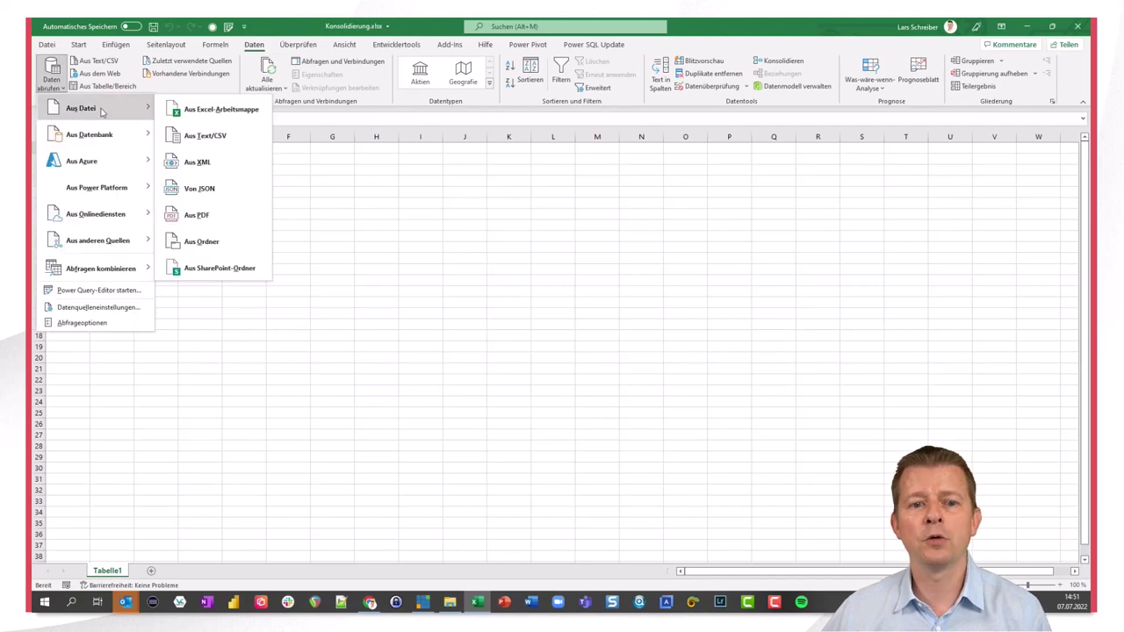
pyautogui.click(196, 111)
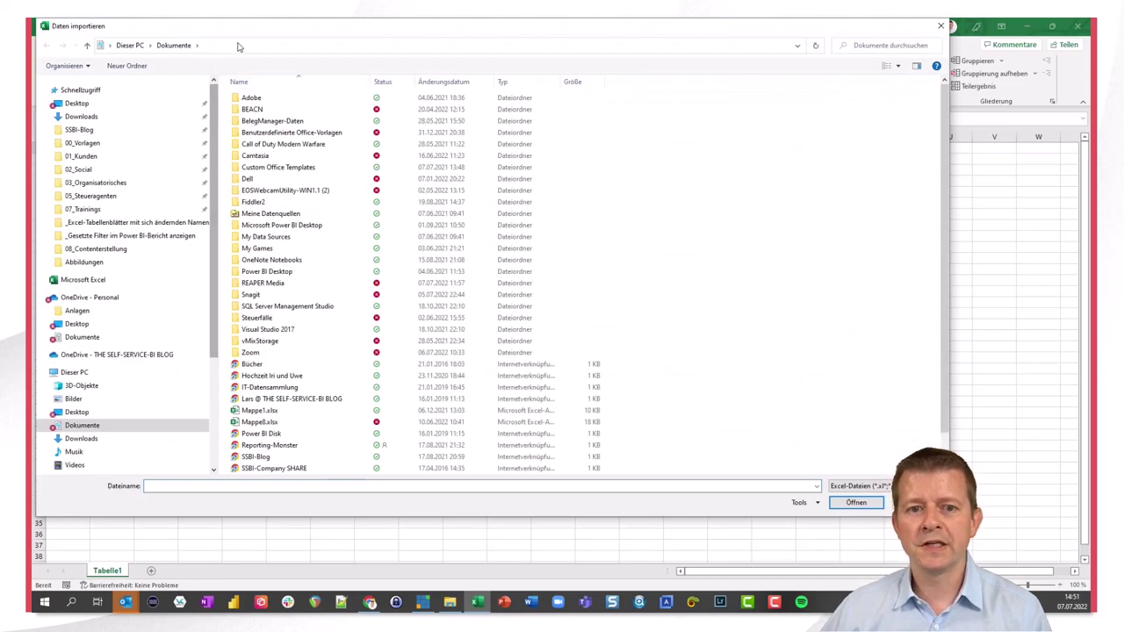
# Paste the project folder path and pick Datenquelle.xlsx as the source.
pyautogui.click(241, 46)
pyautogui.write('H:\\SSBI-Blog\\02_Social\\01_Website\\01_Business Topics\\_Excel-Tabellenblätter mit sich ändernden Namen importieren')
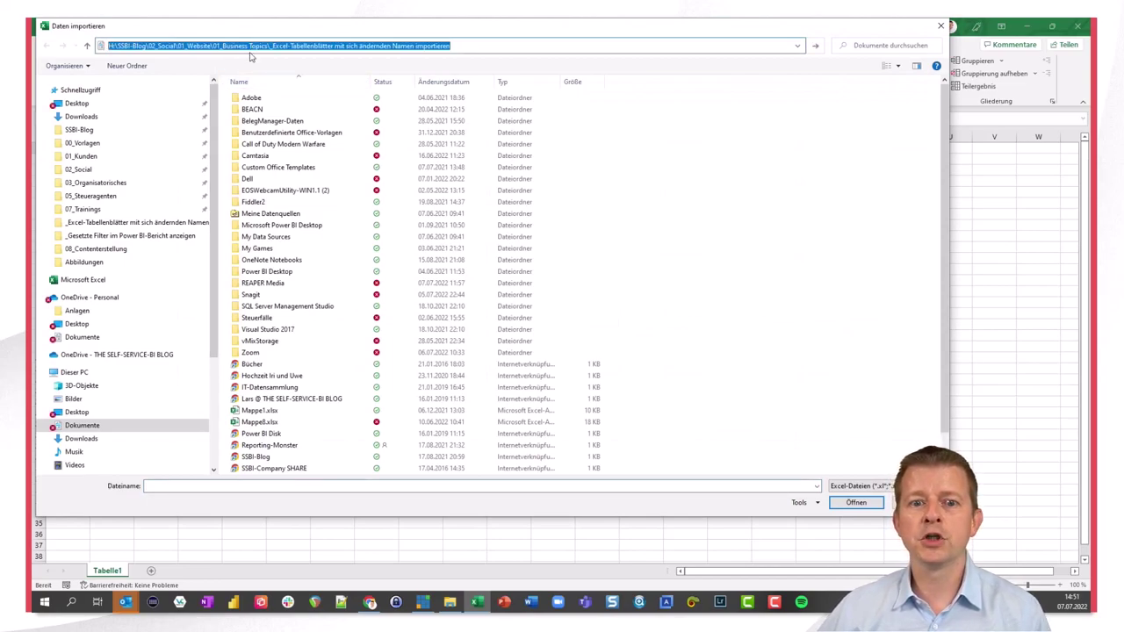
pyautogui.press('Return')
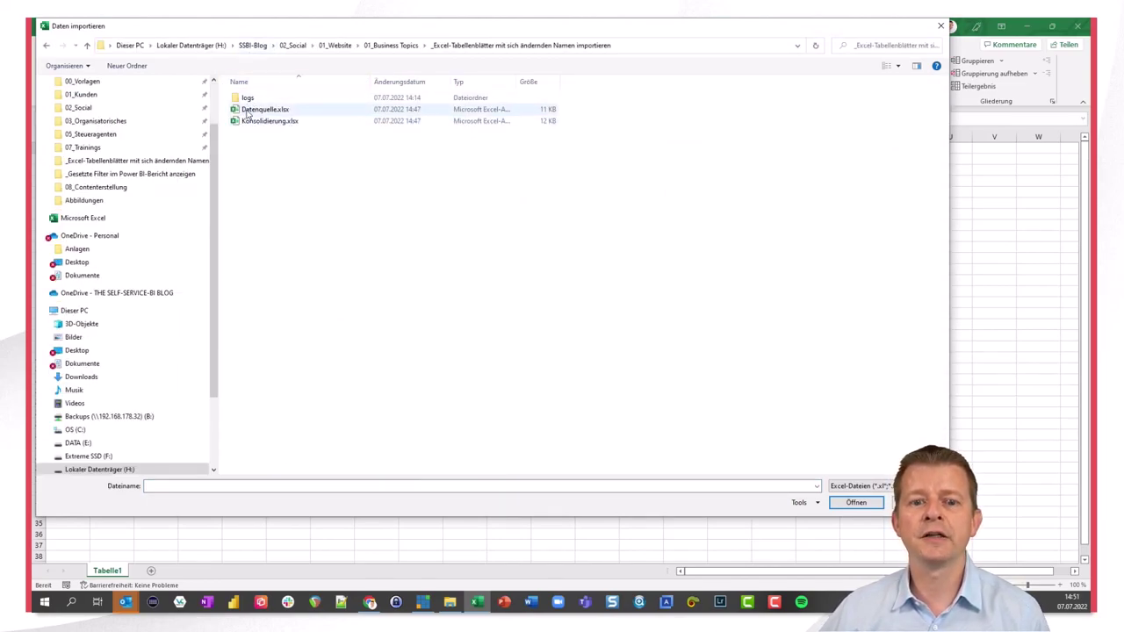
pyautogui.doubleClick(248, 112)
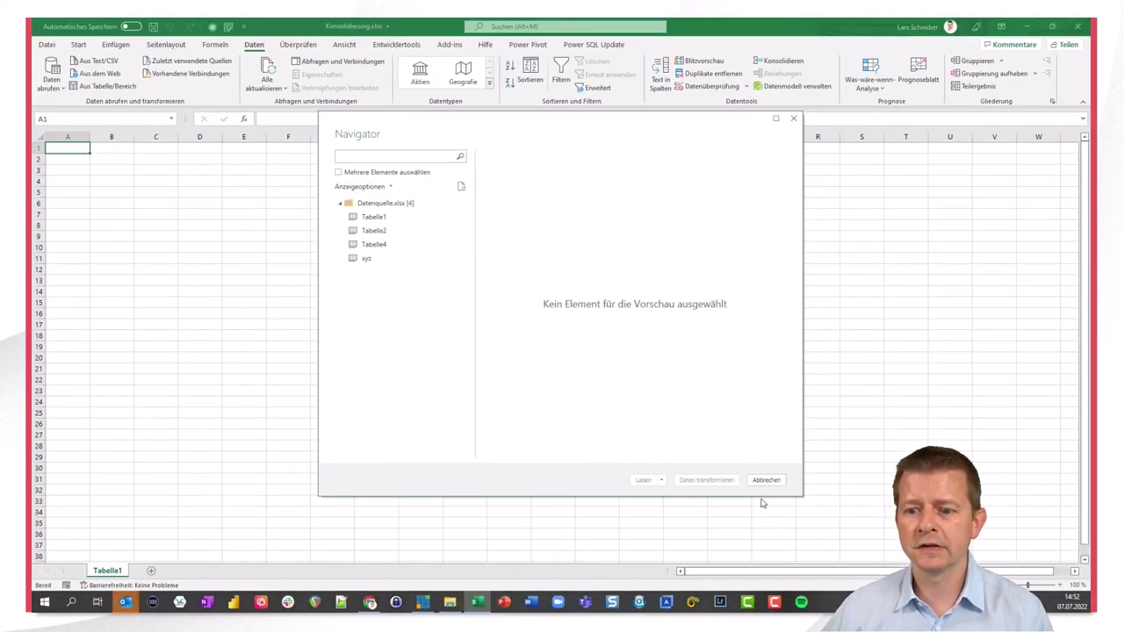
# Cancel the Navigator import and switch to the Datenquelle.xlsx workbook.
pyautogui.click(765, 480)
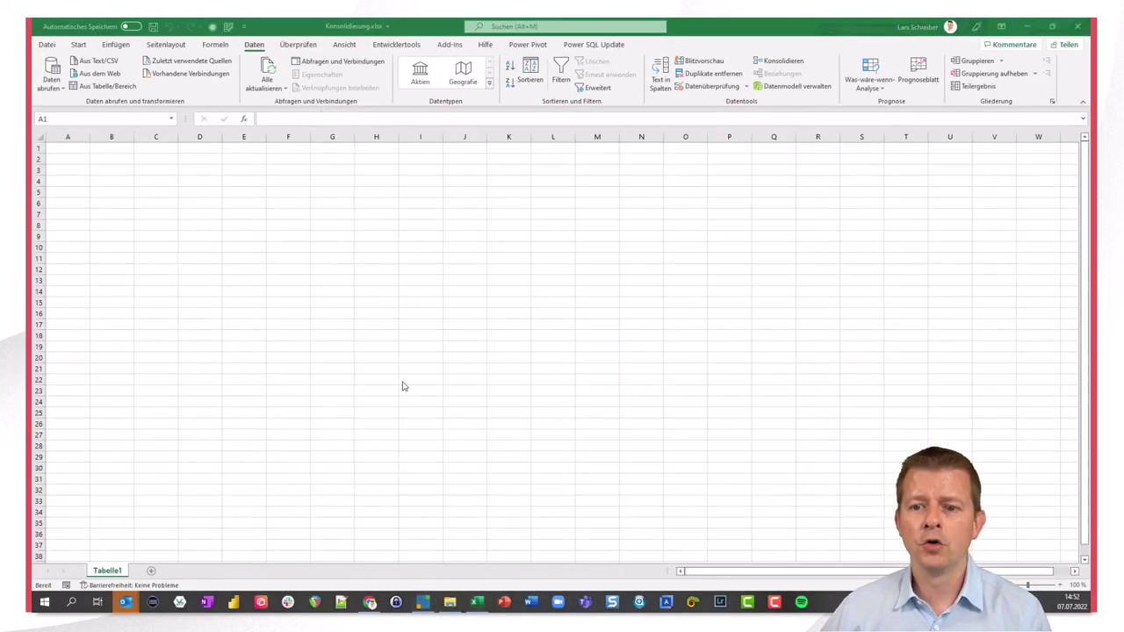
pyautogui.hotkey('alt', 'Tab')
pyautogui.click(290, 141)
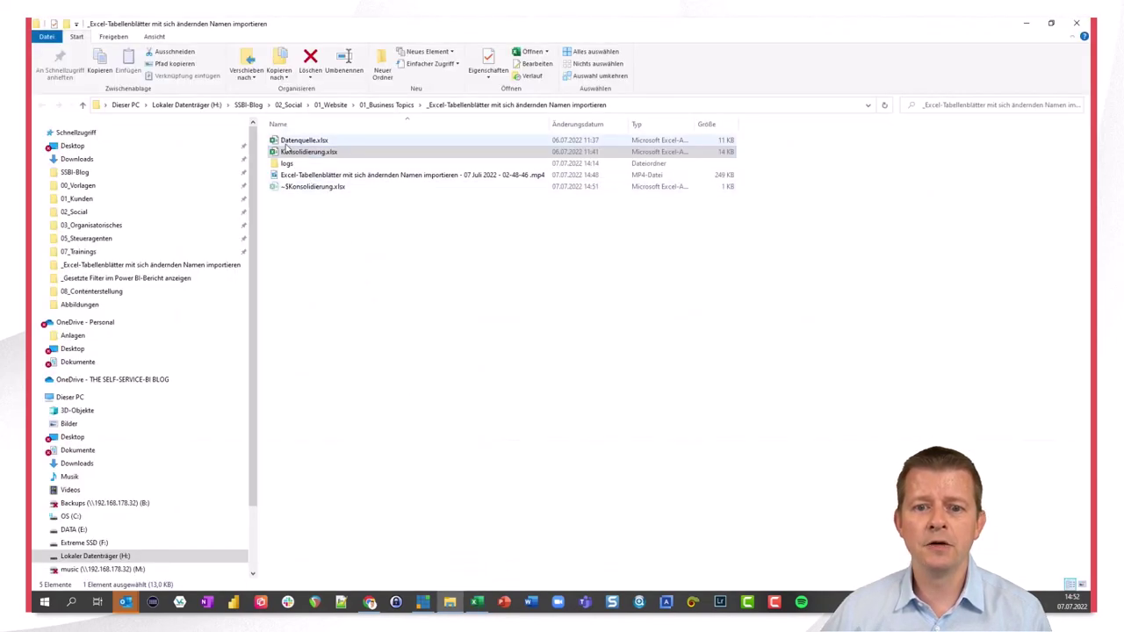
pyautogui.hotkey('alt', 'Tab')
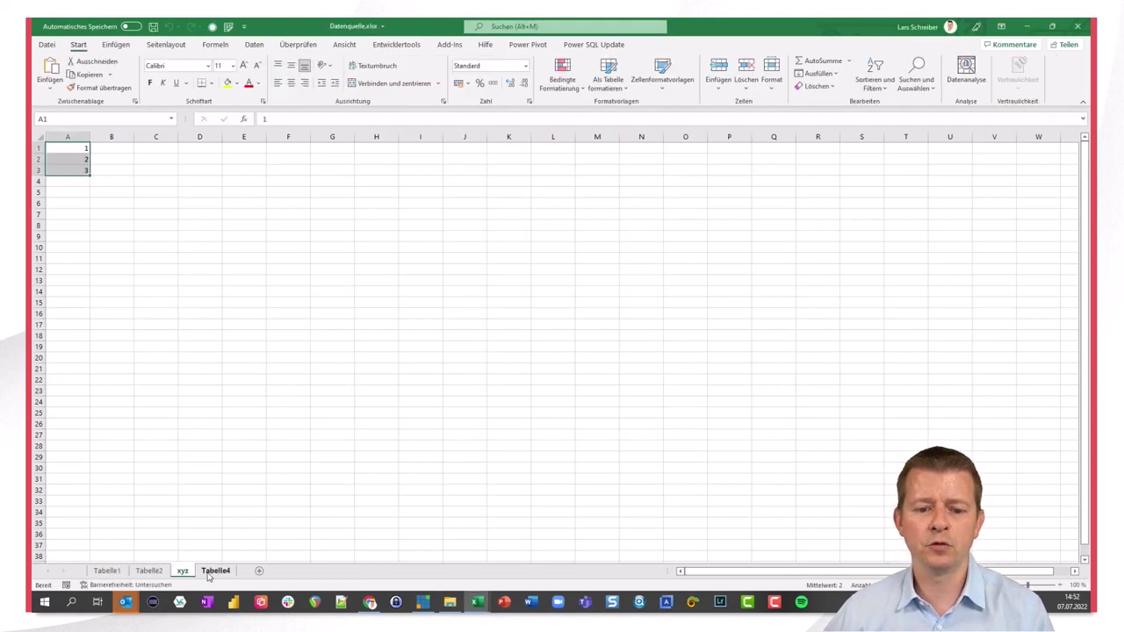
# Rename the third sheet xyz to abc.
pyautogui.click(185, 572)
pyautogui.write('bc')
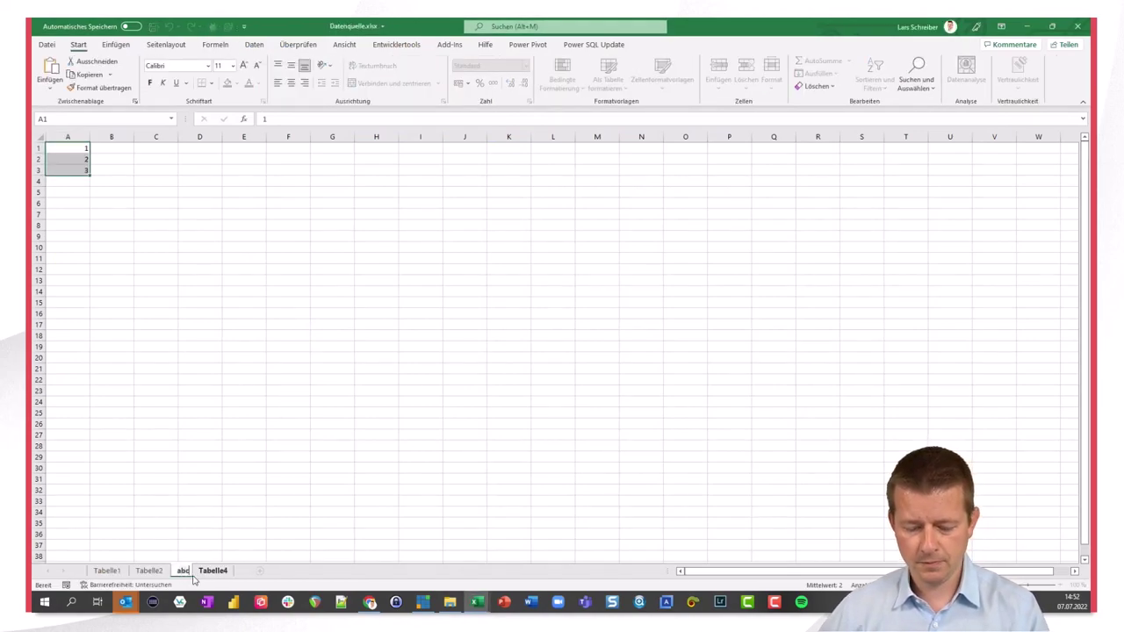
pyautogui.press('Return')
pyautogui.click(183, 324)
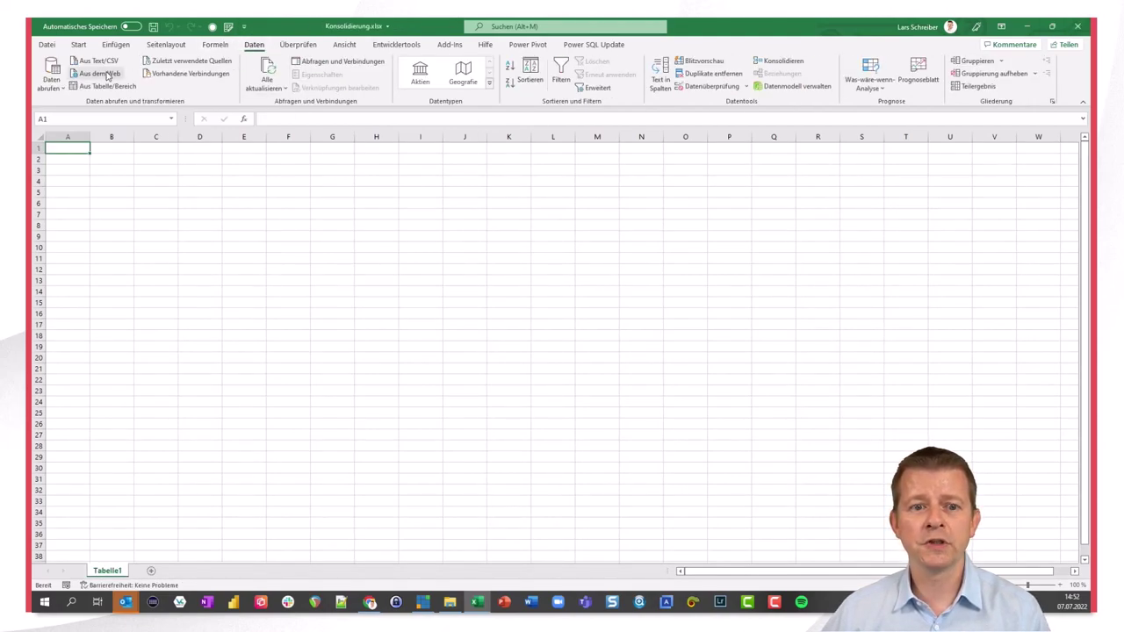
# Import from an Excel workbook again, choosing Datenquelle.xlsx.
pyautogui.click(51, 77)
pyautogui.moveTo(94, 112)
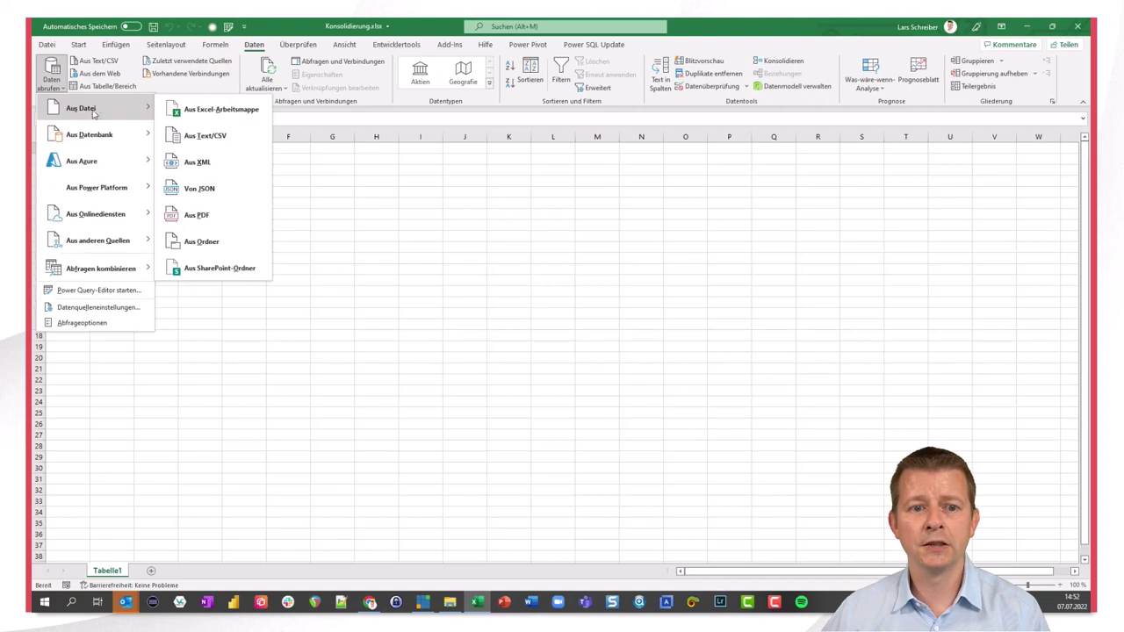
pyautogui.click(215, 108)
pyautogui.doubleClick(260, 110)
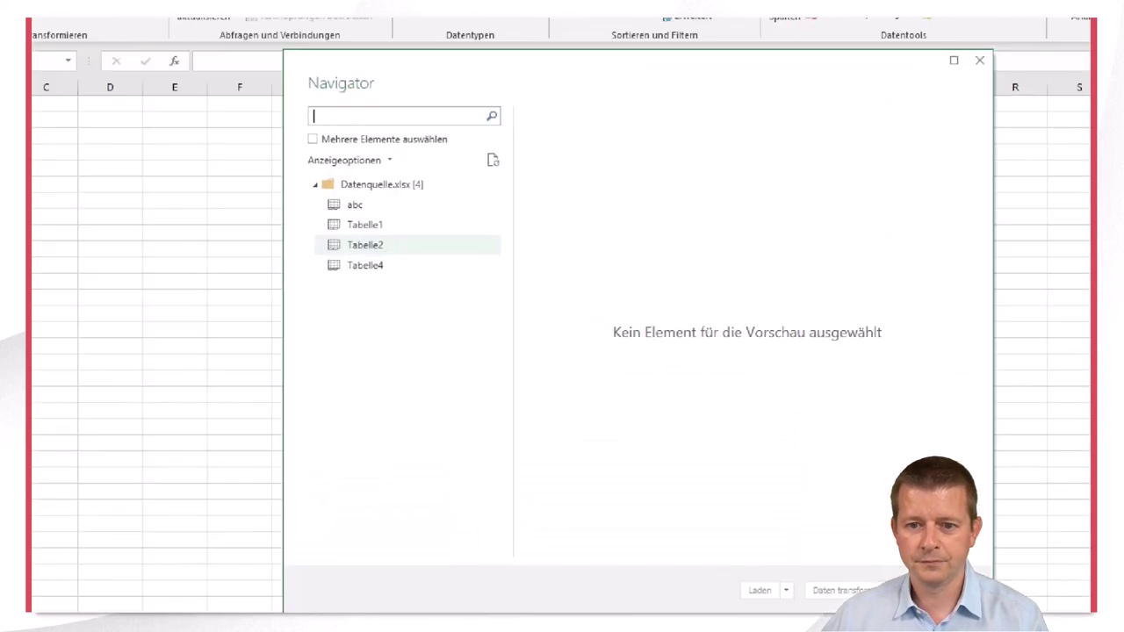
# Preview sheet abc's values 1, 2, 3, then send the Datenquelle.xlsx workbook node to Transform Data.
pyautogui.moveTo(284, 201); pyautogui.dragTo(352, 227)
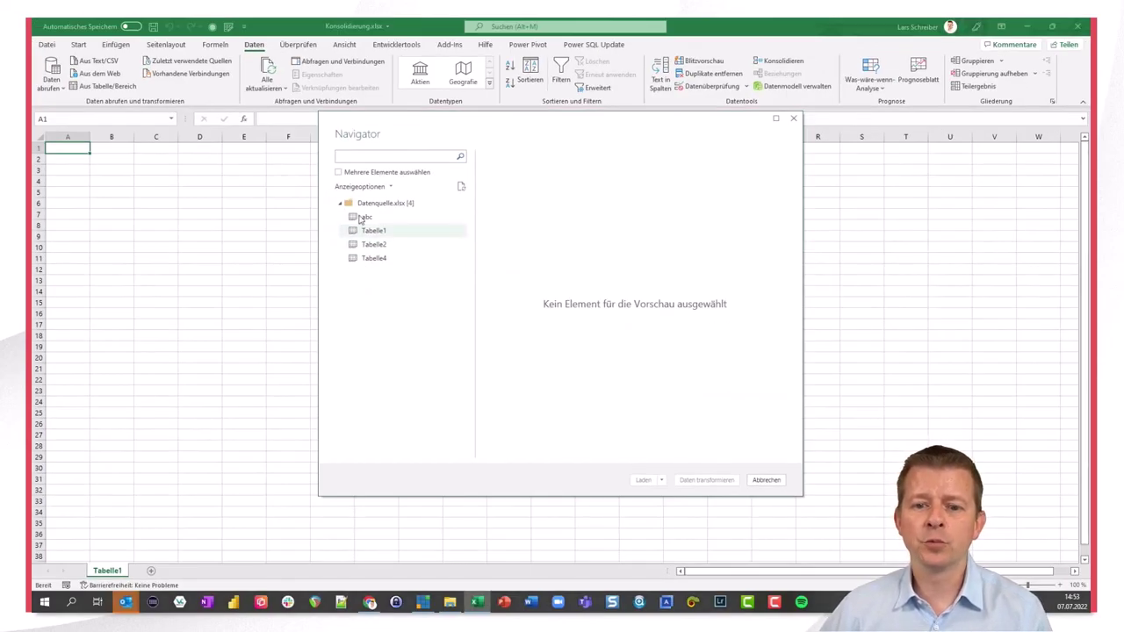
pyautogui.click(367, 217)
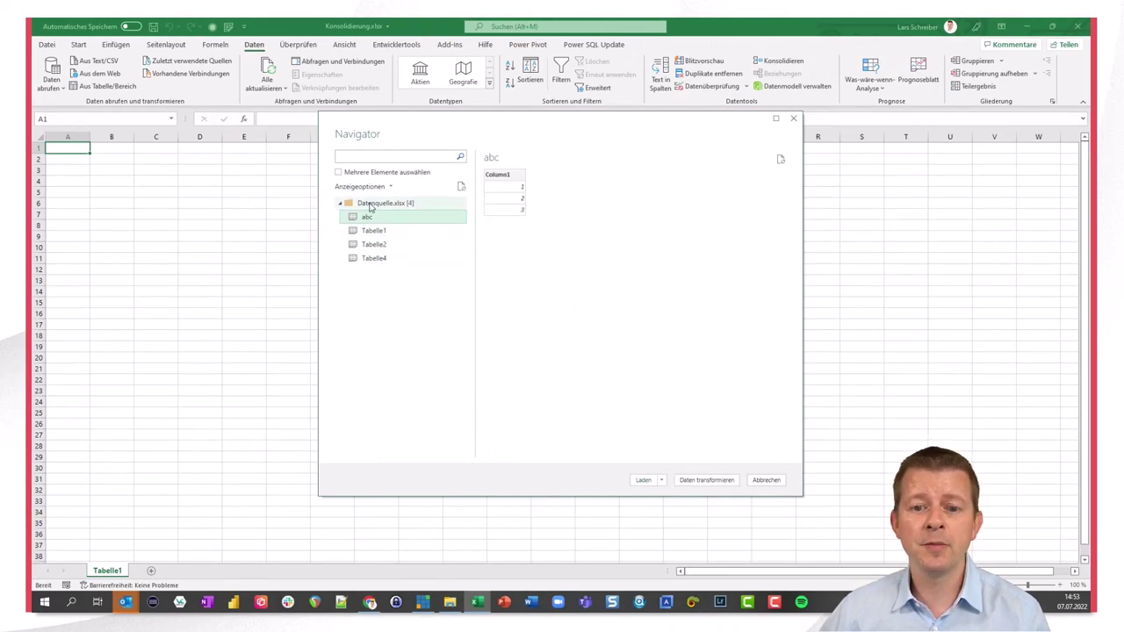
pyautogui.click(379, 204)
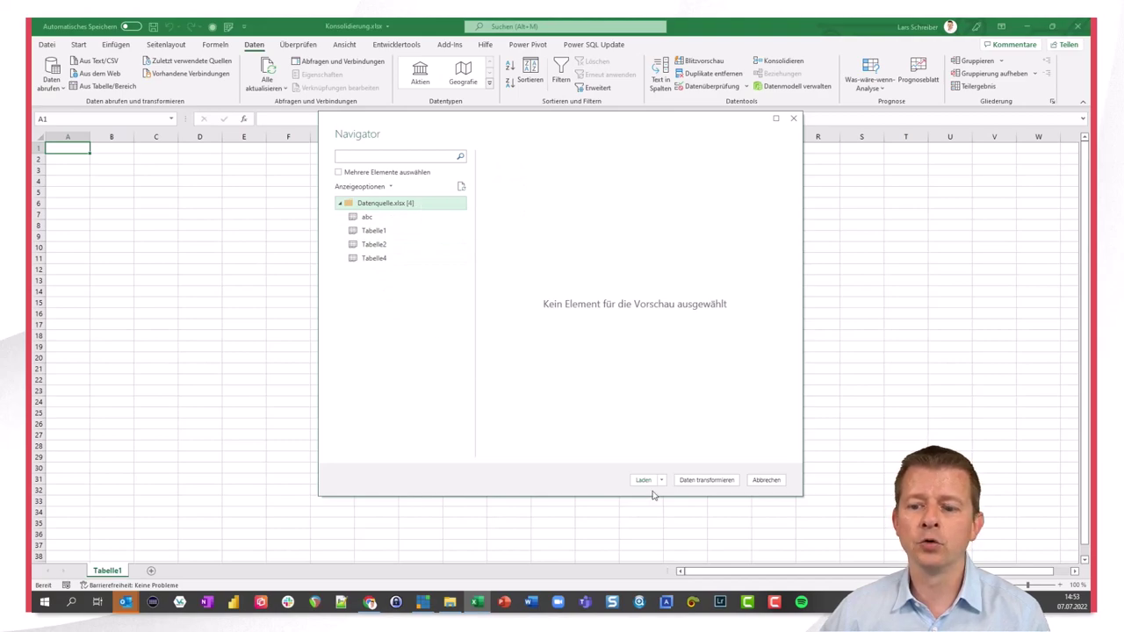
pyautogui.click(690, 483)
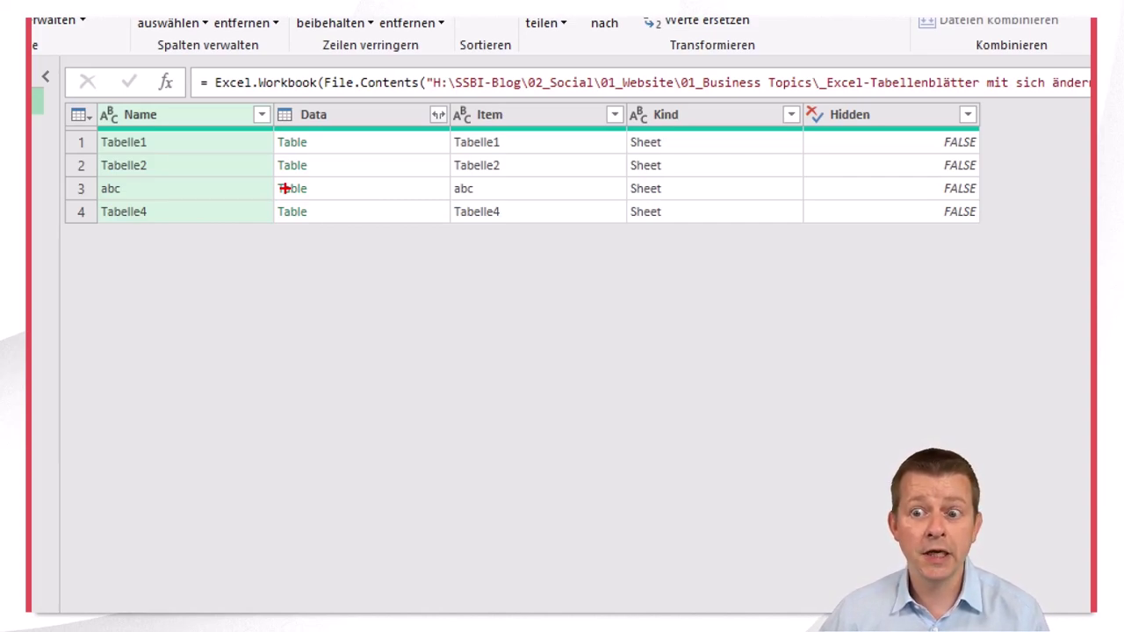
# Inspect the Quelle step's four sheet rows: Tabelle1, Tabelle2, abc, Tabelle4.
pyautogui.moveTo(622, 99); pyautogui.dragTo(678, 223)
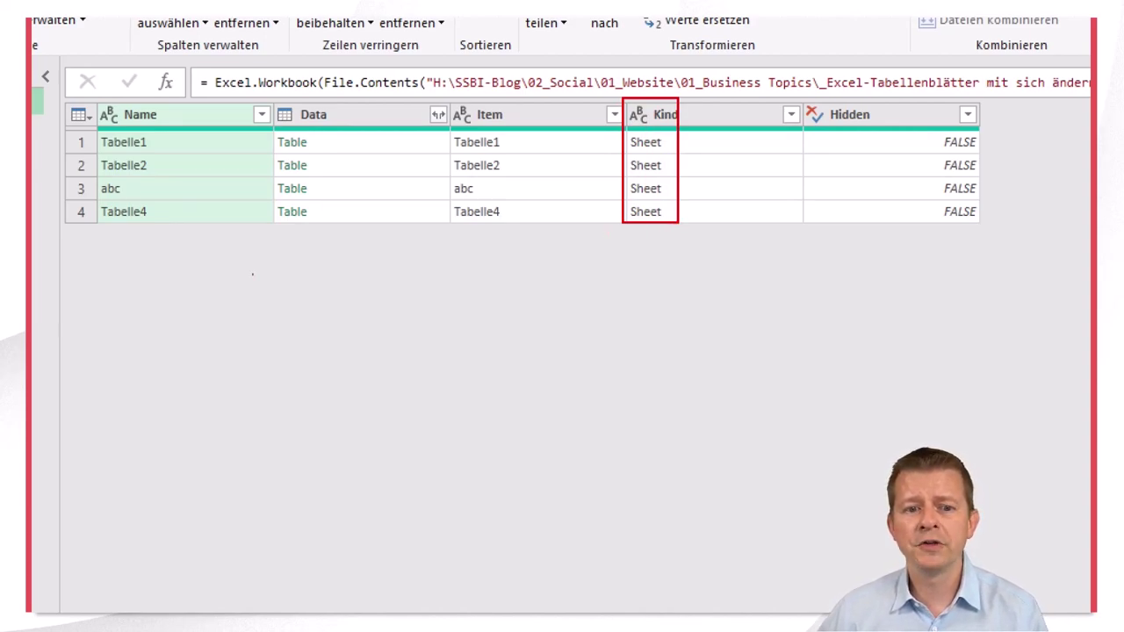
pyautogui.moveTo(64, 176); pyautogui.dragTo(980, 200)
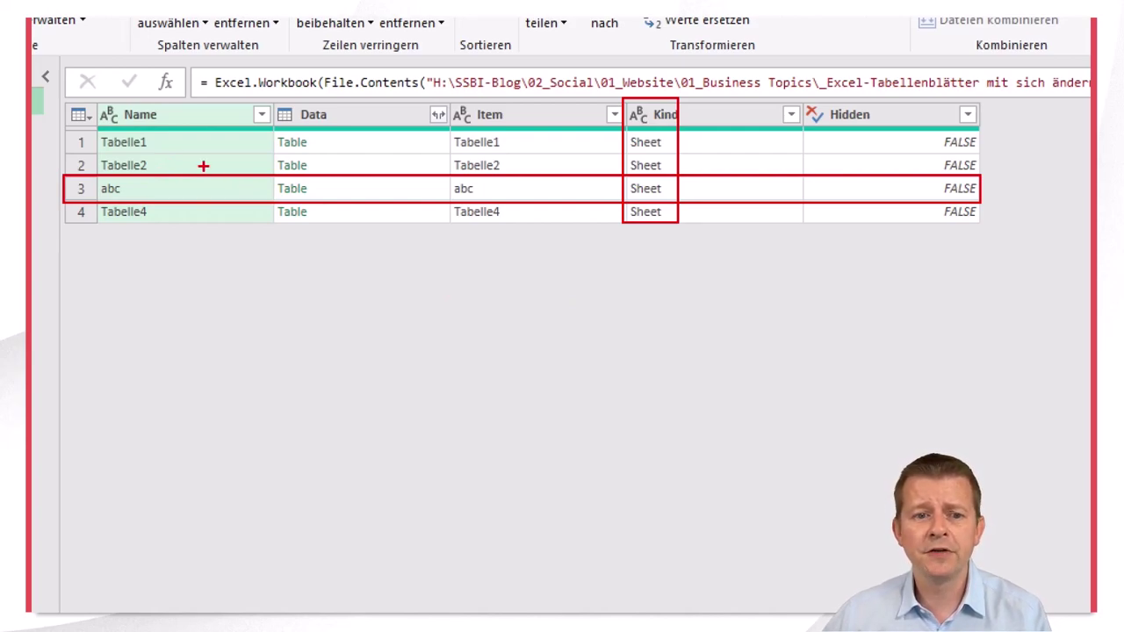
pyautogui.moveTo(62, 101); pyautogui.dragTo(100, 128)
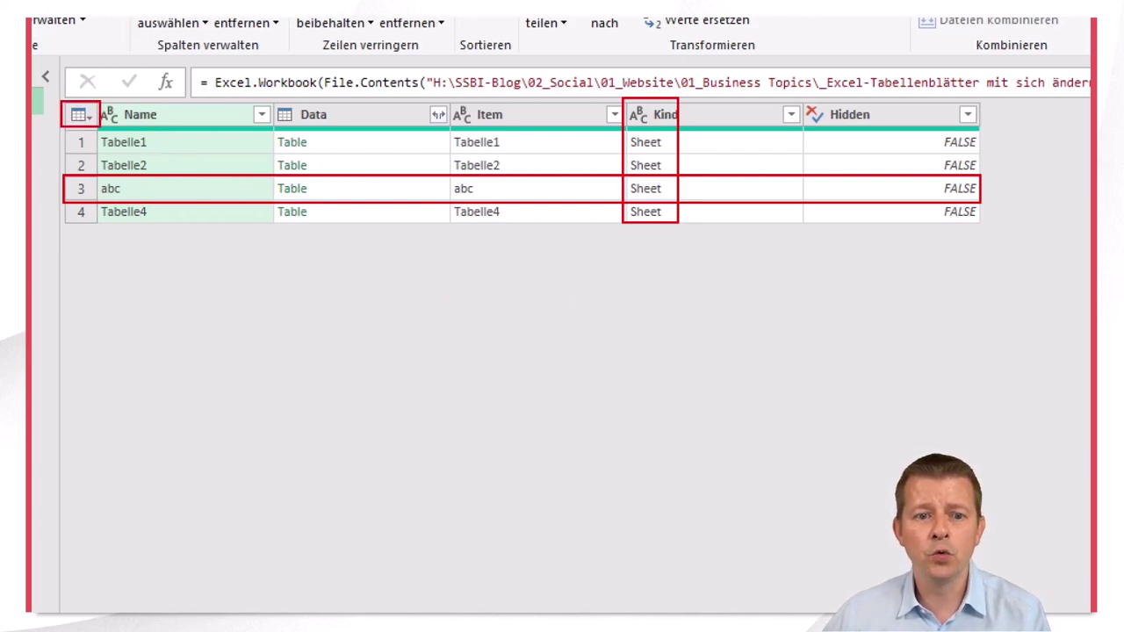
pyautogui.press('Escape')
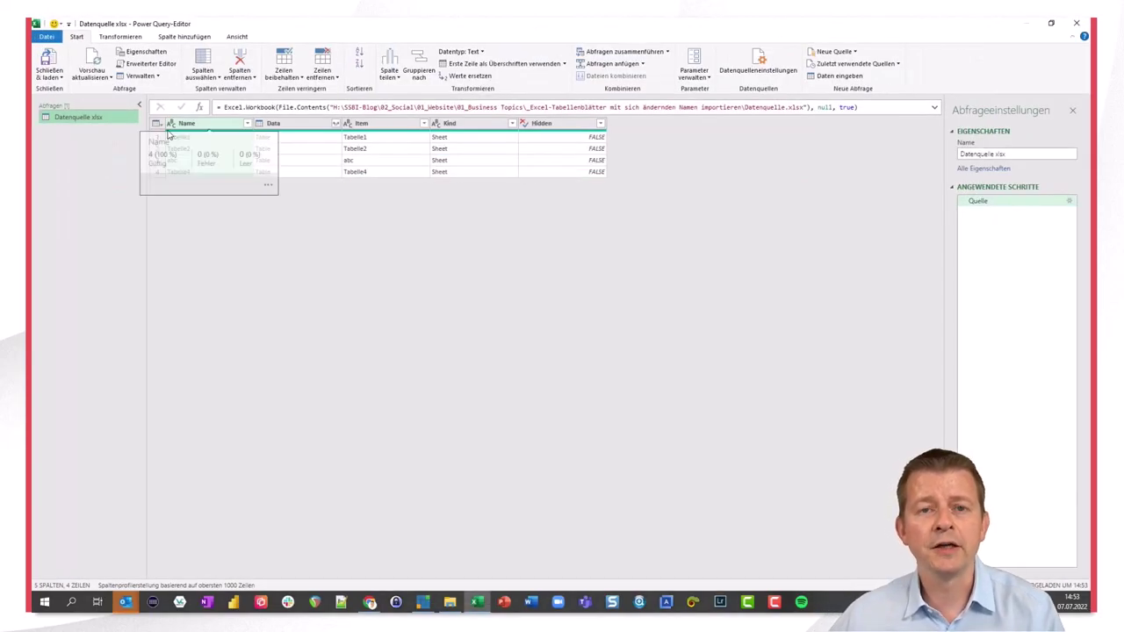
pyautogui.click(156, 124)
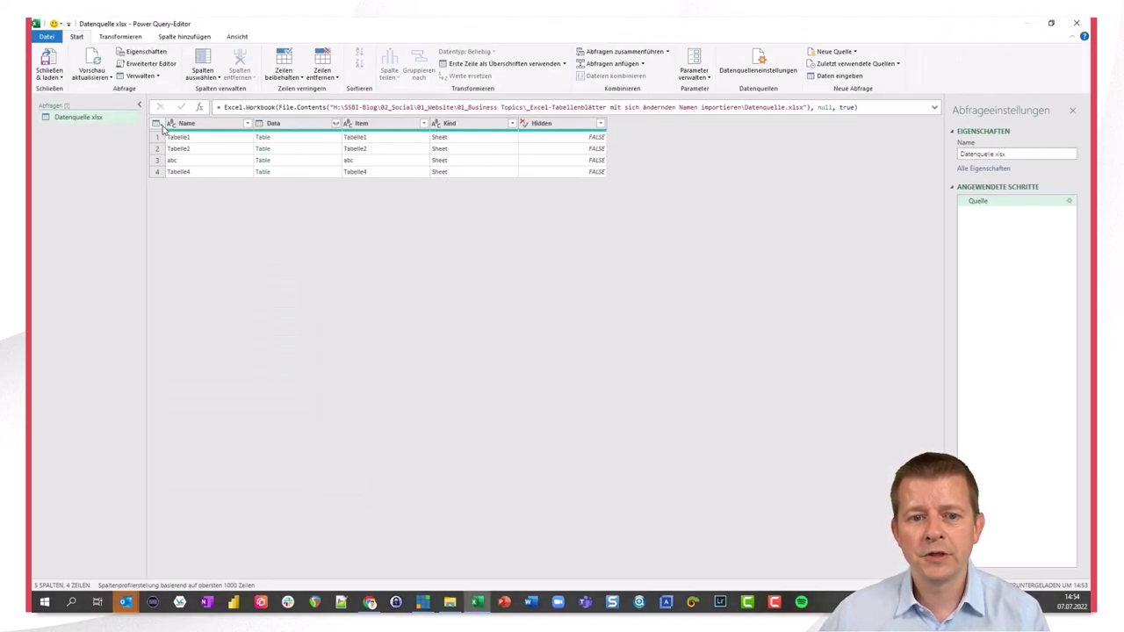
# Keep a range of rows starting at row 3 with 1 row, leaving only abc.
pyautogui.click(158, 125)
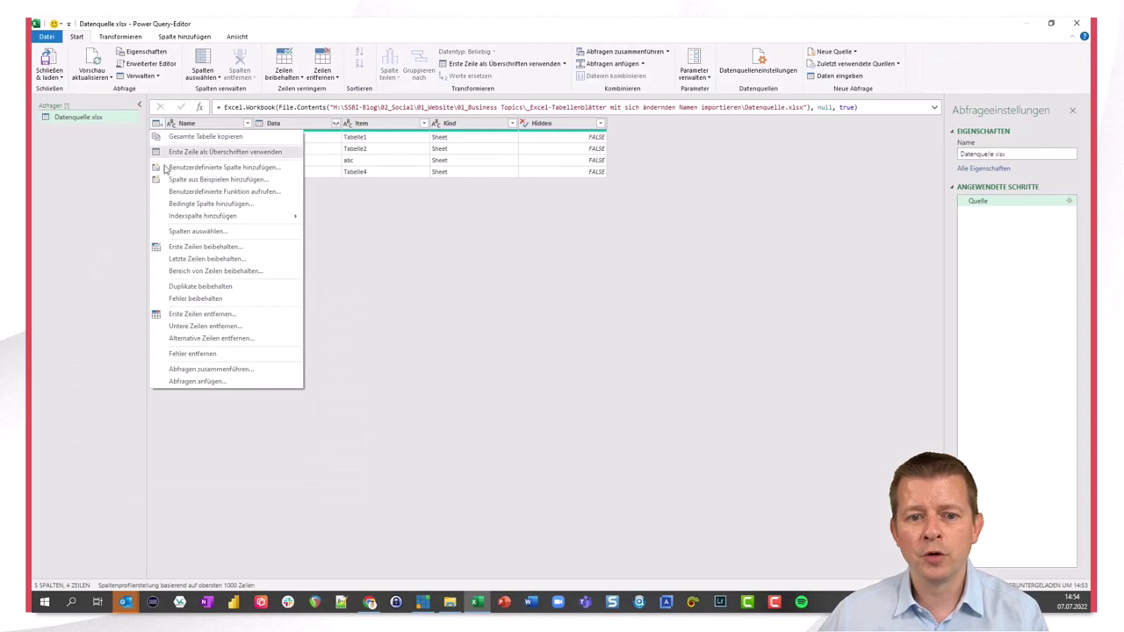
pyautogui.click(217, 272)
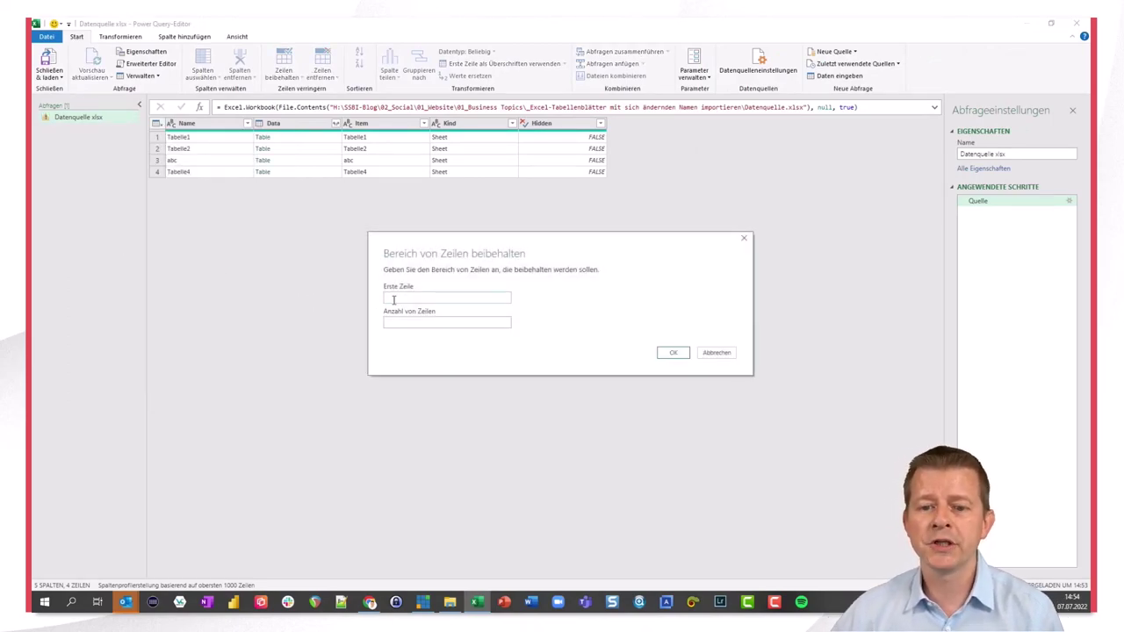
pyautogui.write('3')
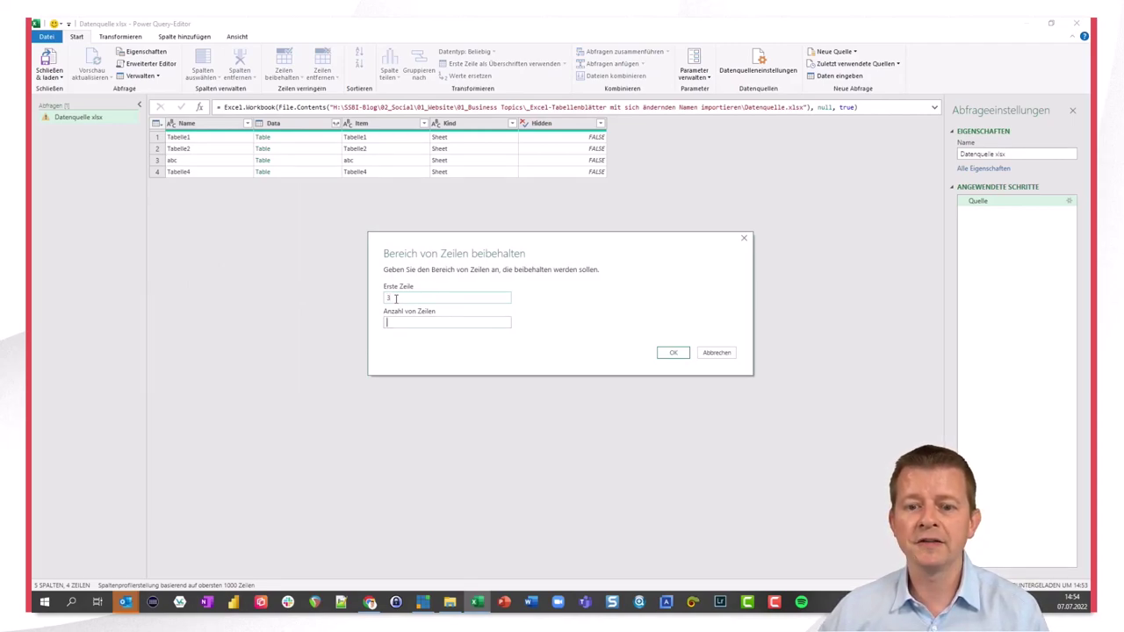
pyautogui.write('1')
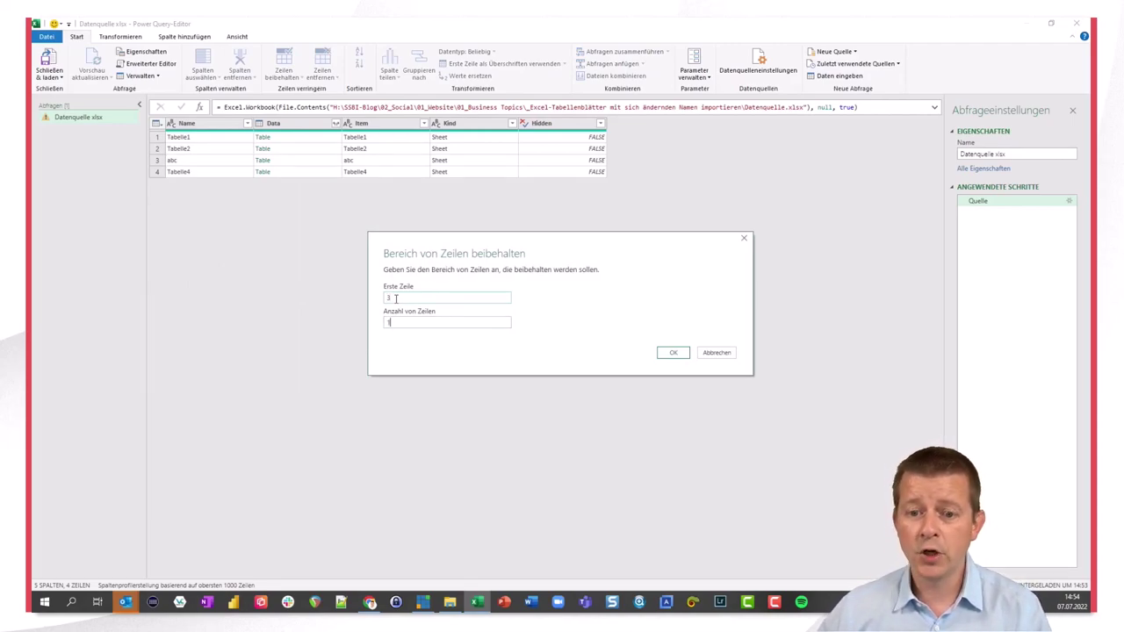
pyautogui.click(673, 354)
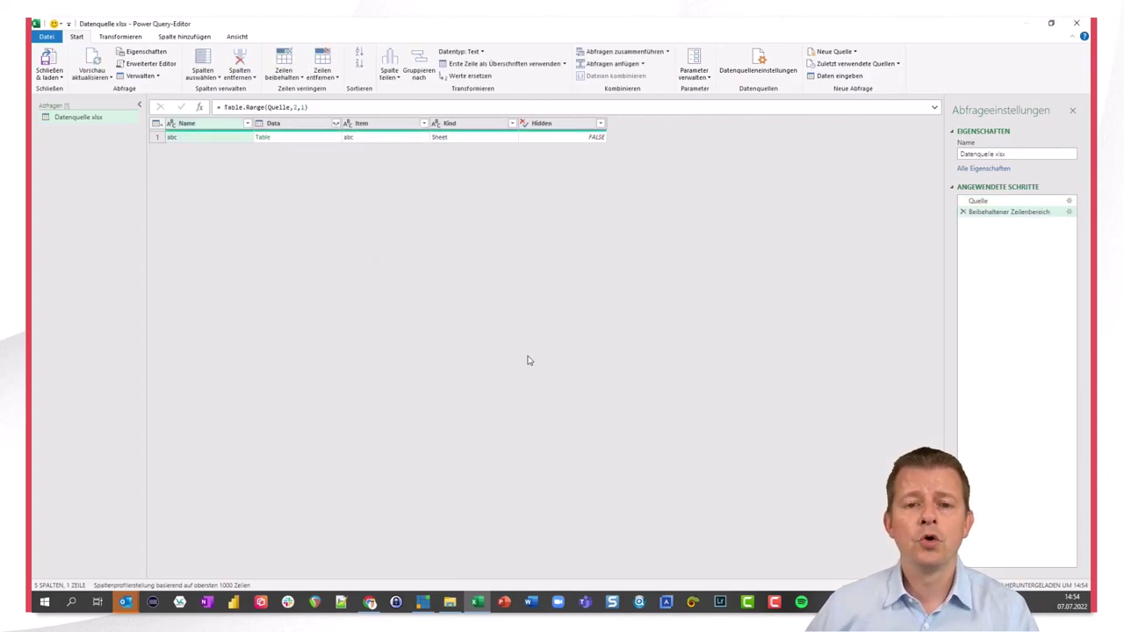
# Preview the abc row's Data table and enlarge the pane to show Column1 with 1, 2, 3.
pyautogui.click(275, 139)
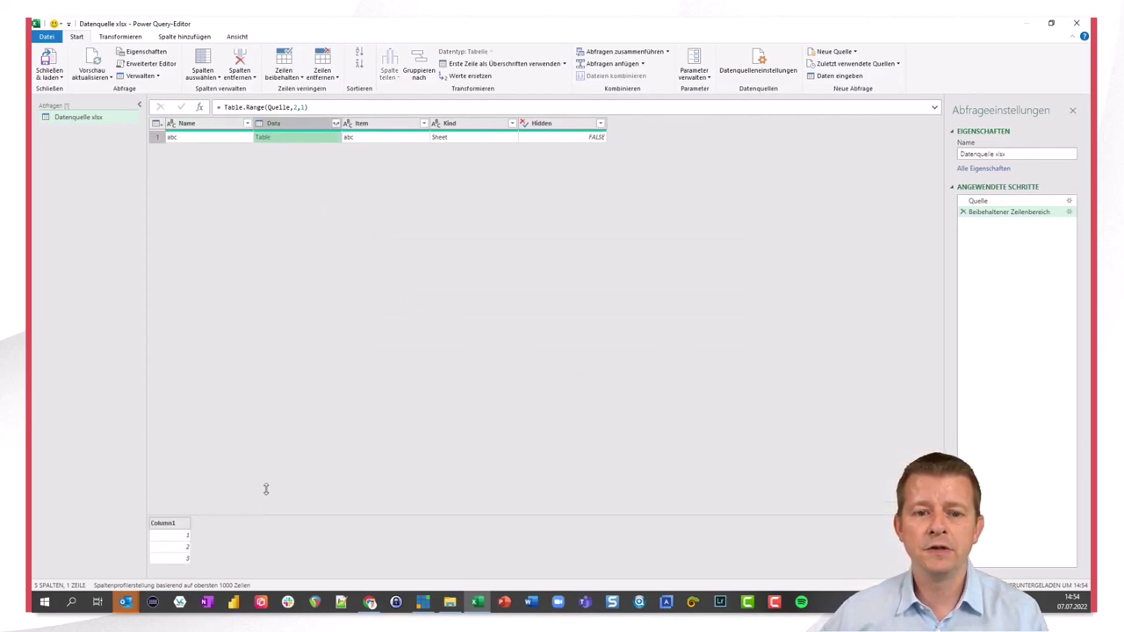
pyautogui.moveTo(266, 489); pyautogui.dragTo(278, 188)
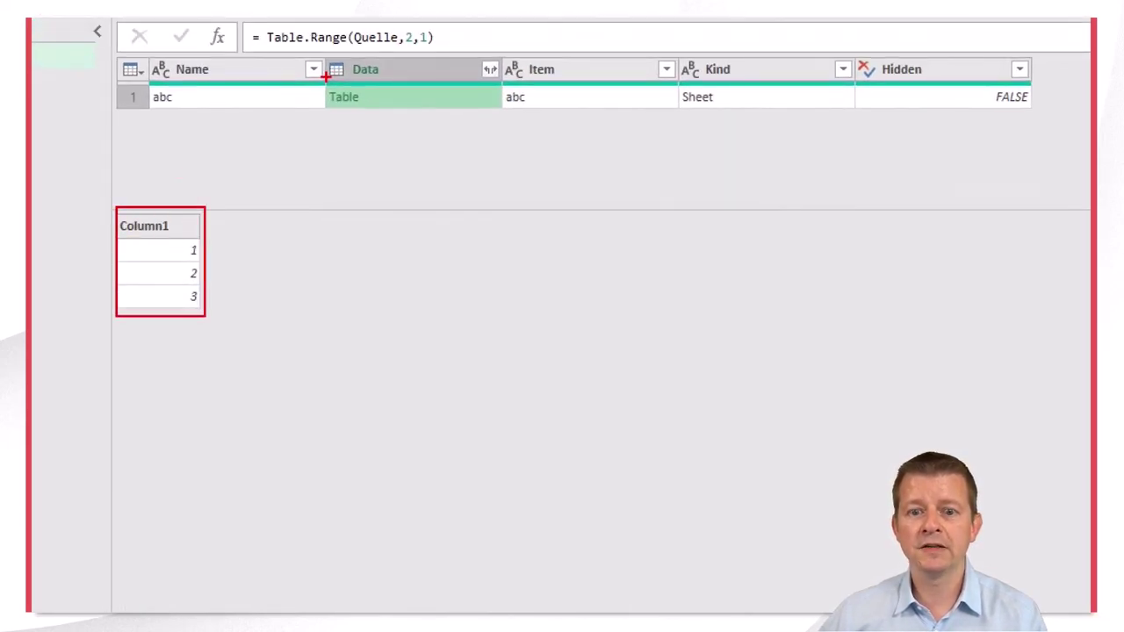
pyautogui.moveTo(325, 84)
pyautogui.mouseDown()
pyautogui.moveTo(378, 118)
pyautogui.moveTo(180, 234)
pyautogui.mouseUp()
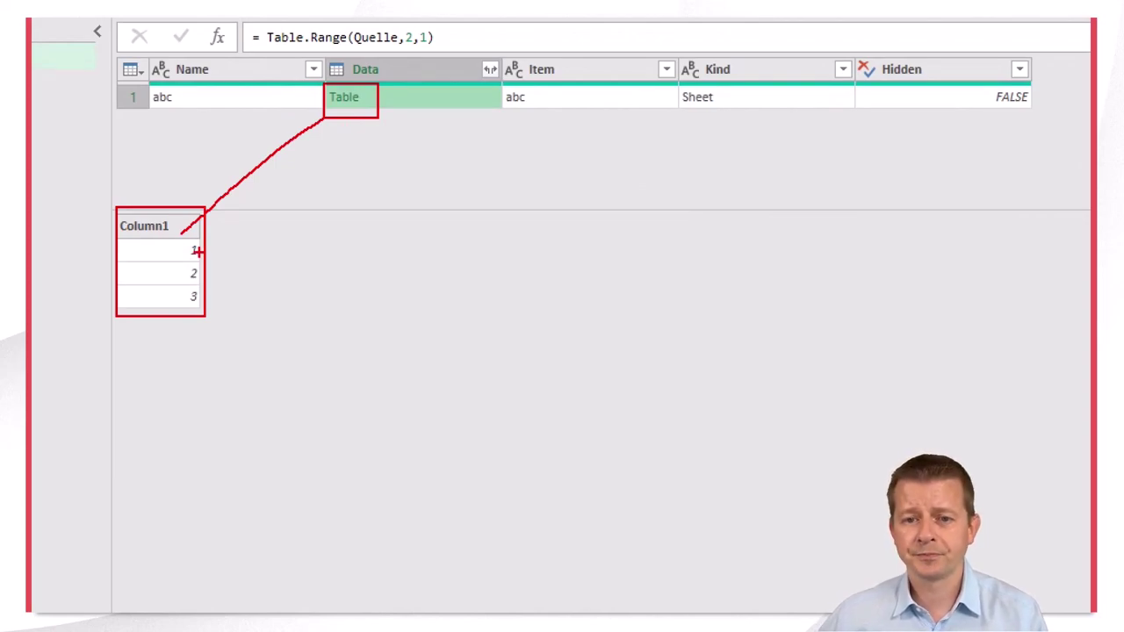
pyautogui.press('Escape')
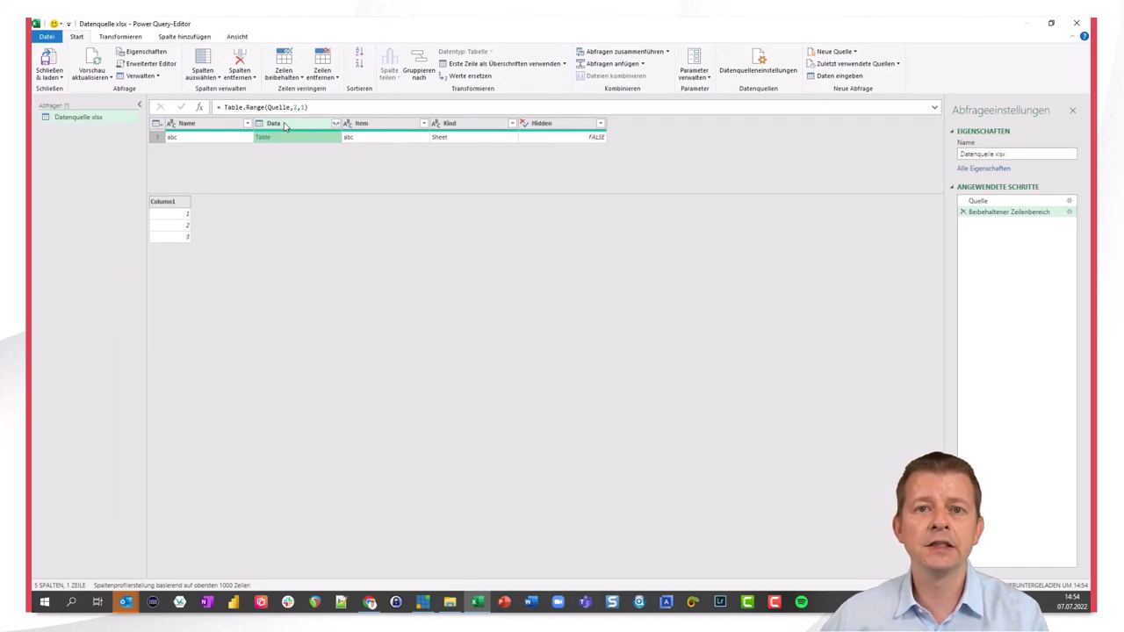
# Keep only the Data column, expand it unprefixed into Column1, and make Column1 Whole Number.
pyautogui.rightClick(284, 126)
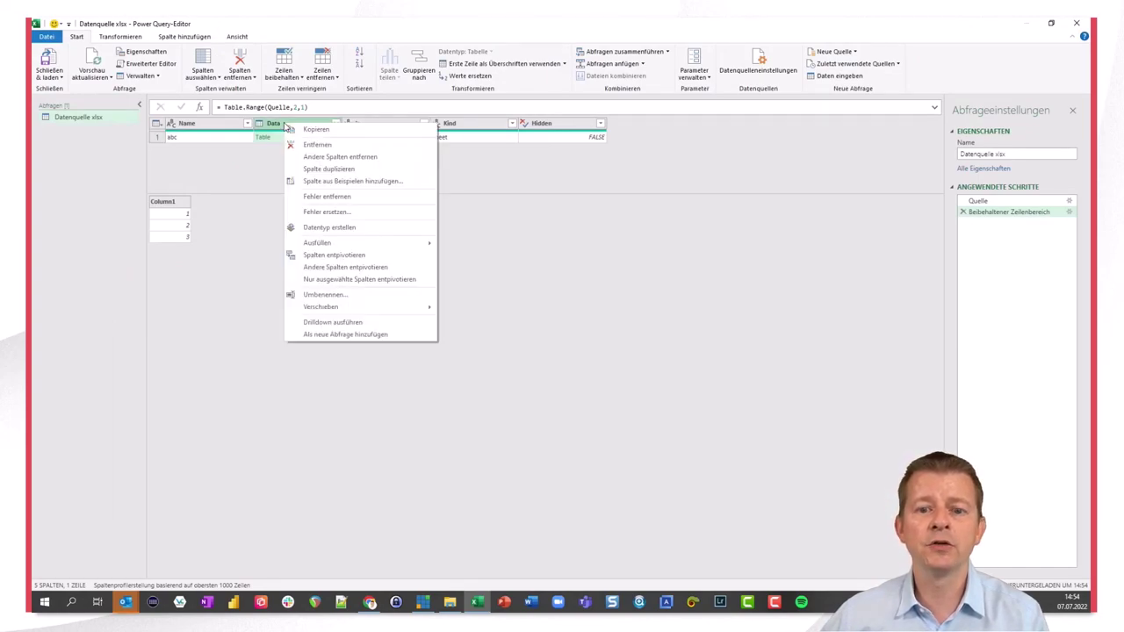
pyautogui.click(319, 158)
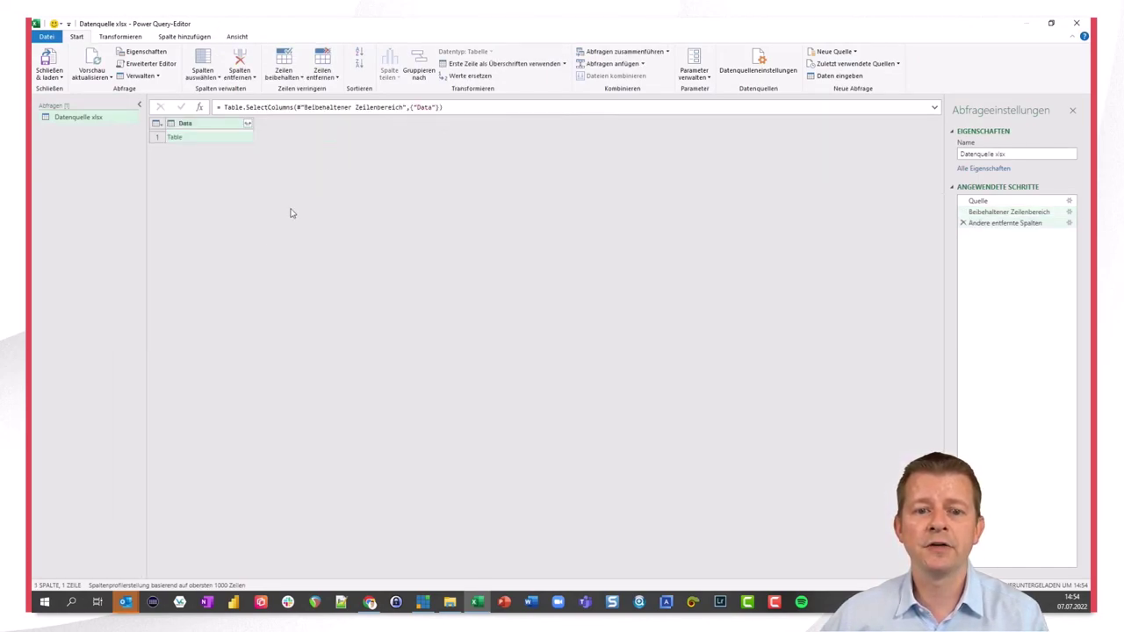
pyautogui.click(248, 124)
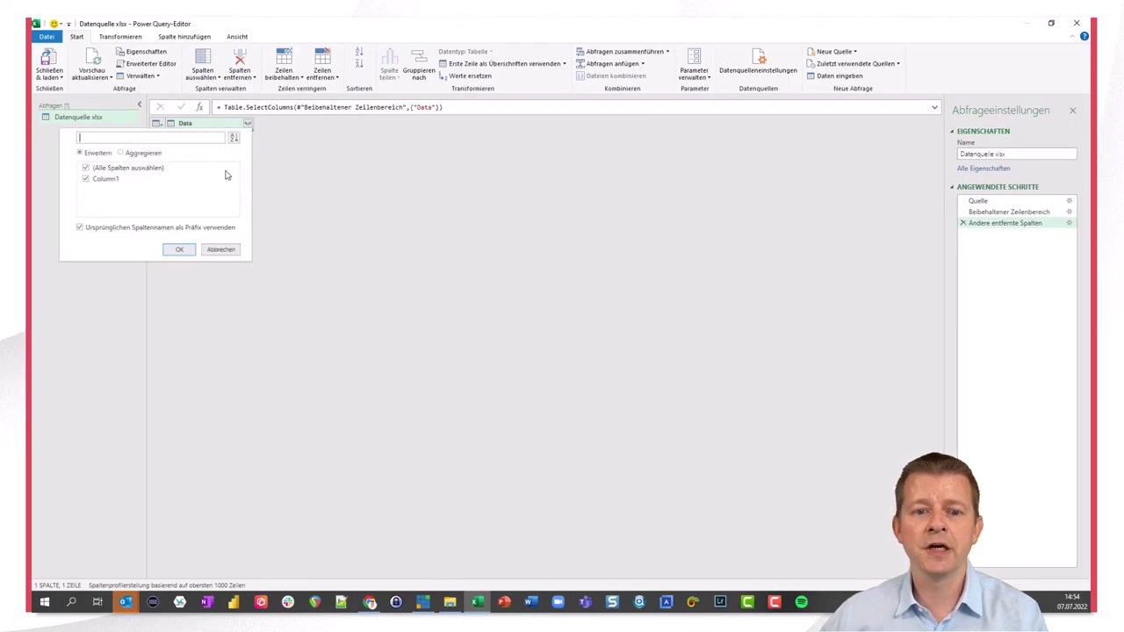
pyautogui.click(179, 230)
pyautogui.click(181, 250)
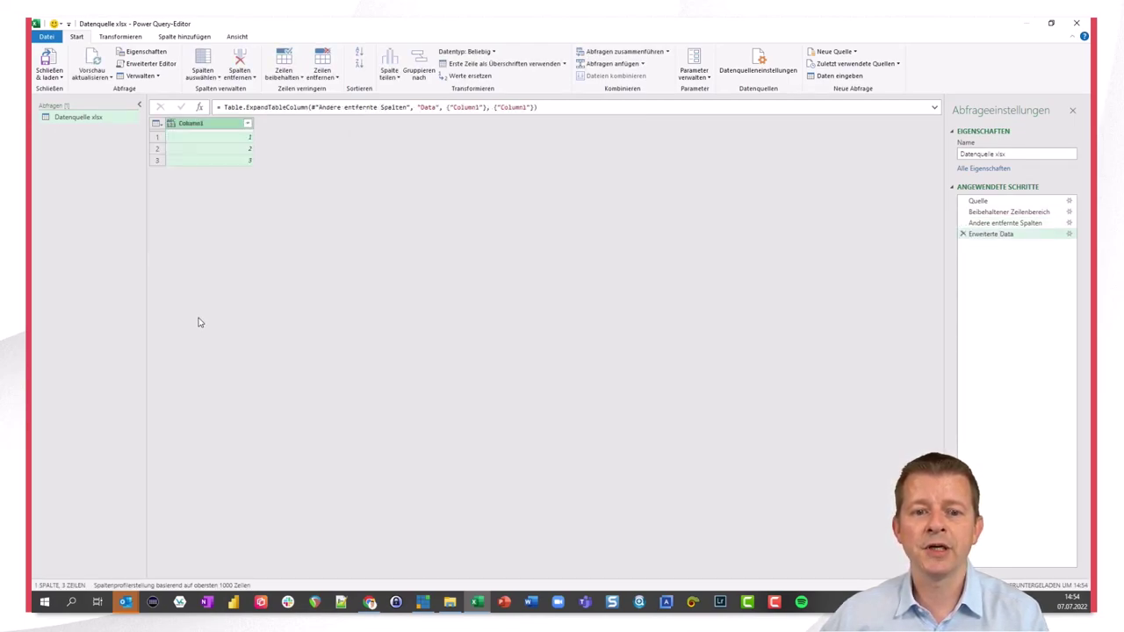
pyautogui.click(171, 124)
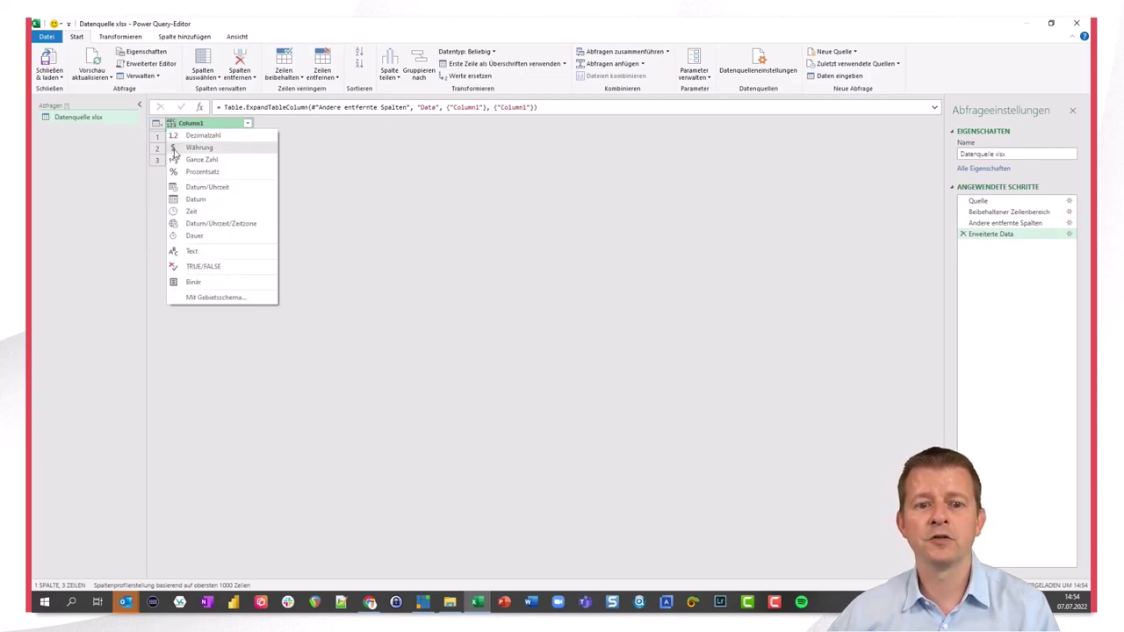
pyautogui.click(188, 161)
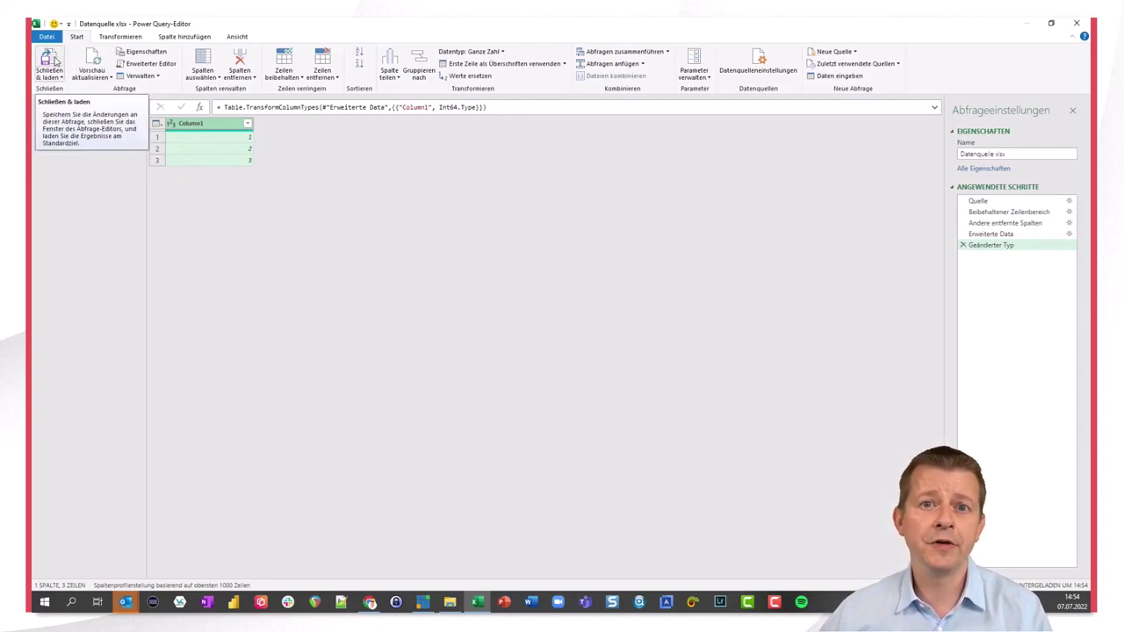
# Load the query as connection only and reopen Datenquelle.xlsx.
pyautogui.click(50, 64)
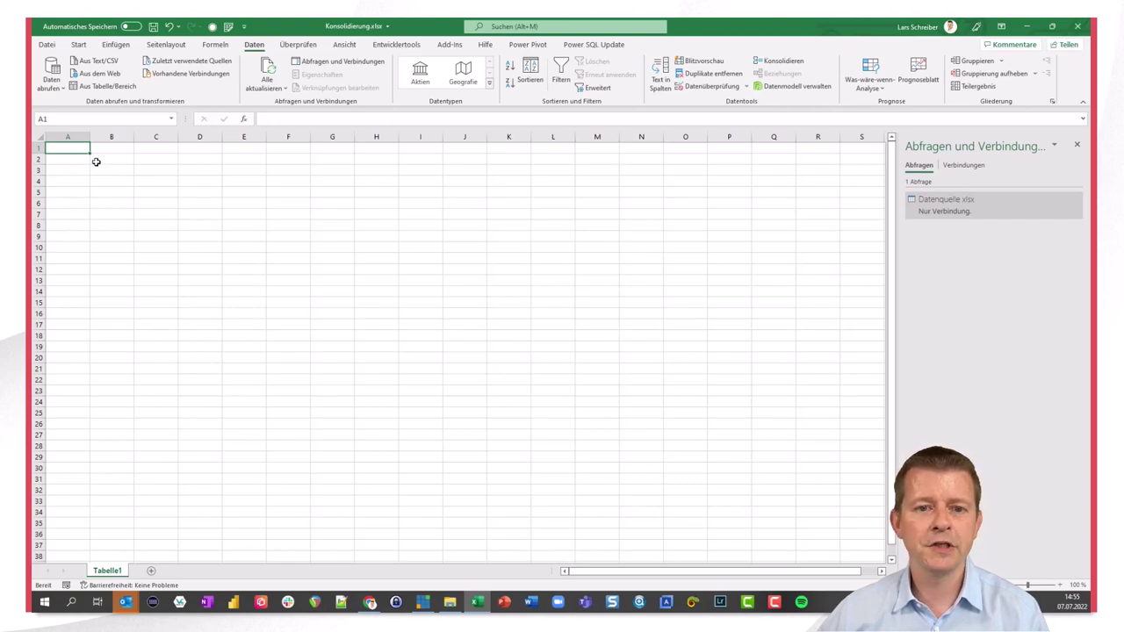
pyautogui.hotkey('alt', 'Tab')
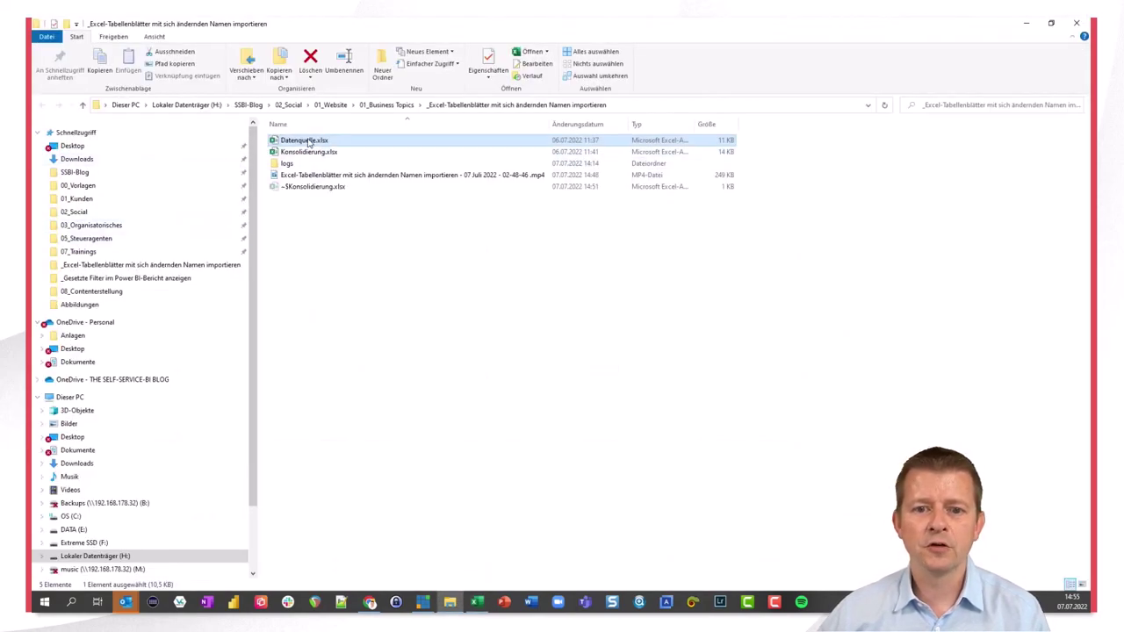
pyautogui.hotkey('alt', 'Tab')
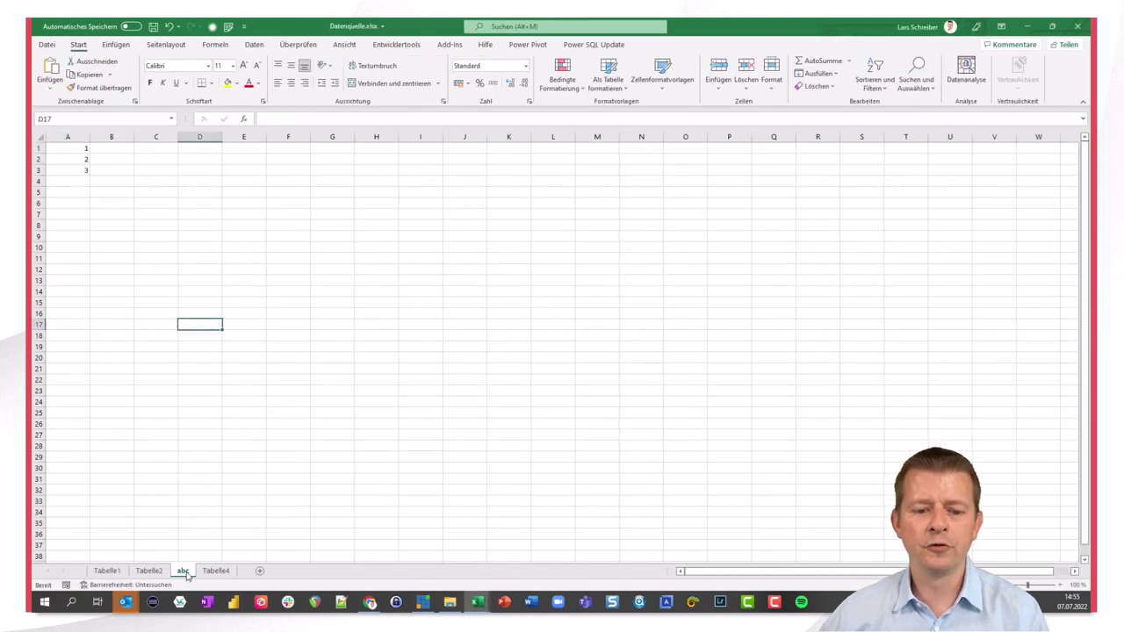
# Rename the third sheet from abc to 123.
pyautogui.doubleClick(182, 570)
pyautogui.write('123')
pyautogui.press('Return')
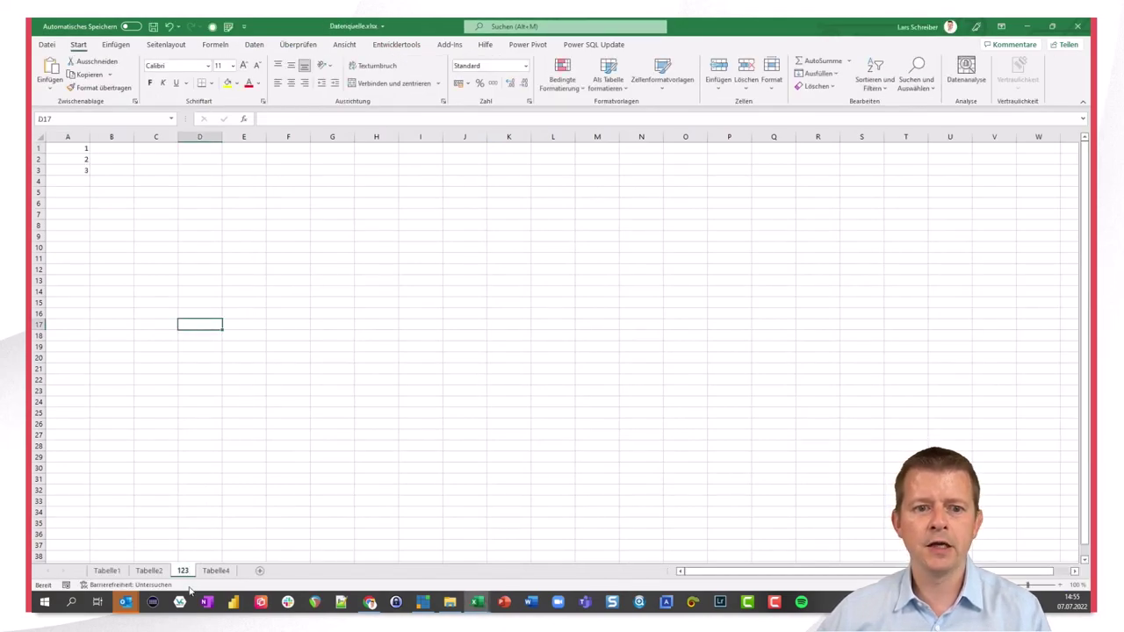
# Change A1:A3 to 4, 5, 6 and save Datenquelle.xlsx.
pyautogui.moveTo(75, 148); pyautogui.dragTo(75, 169)
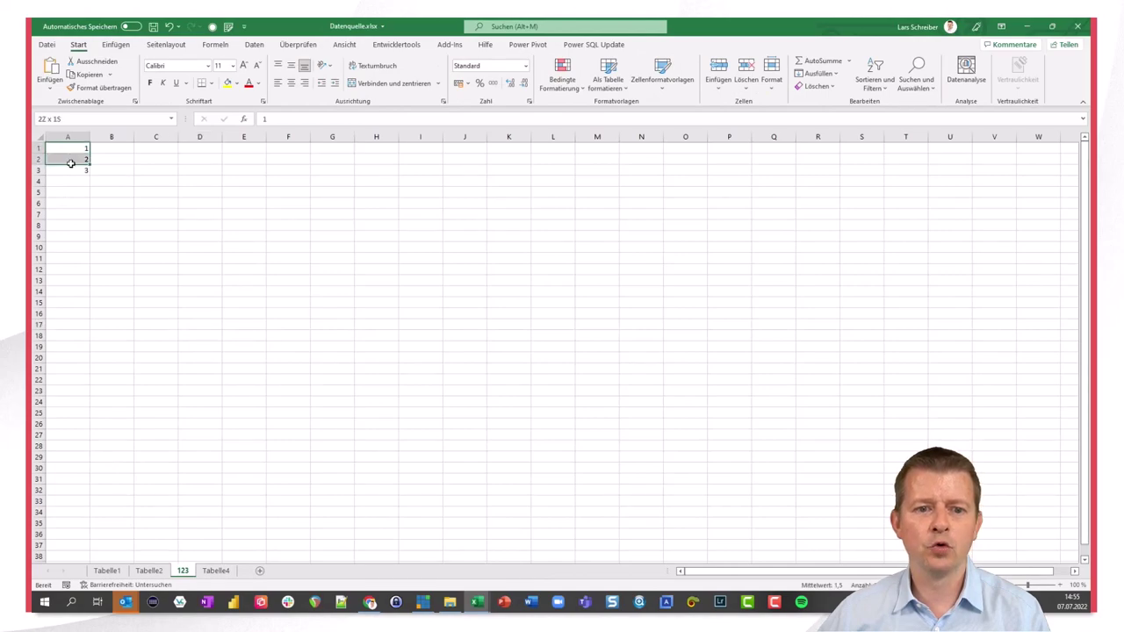
pyautogui.write('4')
pyautogui.press('Return')
pyautogui.write('5')
pyautogui.write('6')
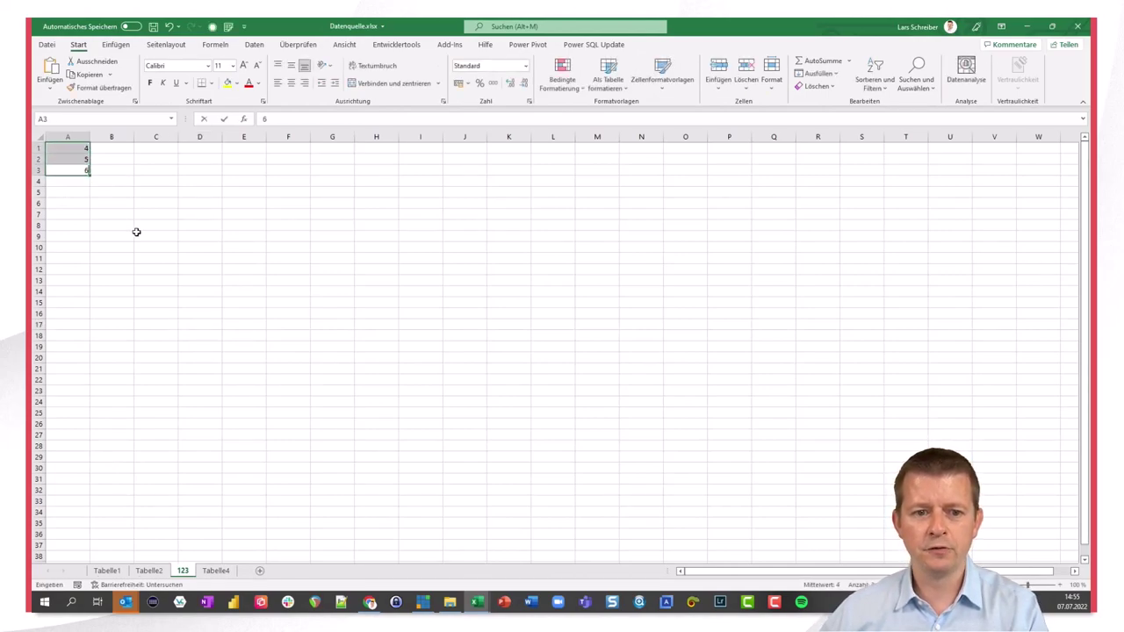
pyautogui.press('Return')
pyautogui.write('6')
pyautogui.click(136, 199)
pyautogui.hotkey('ctrl', 's')
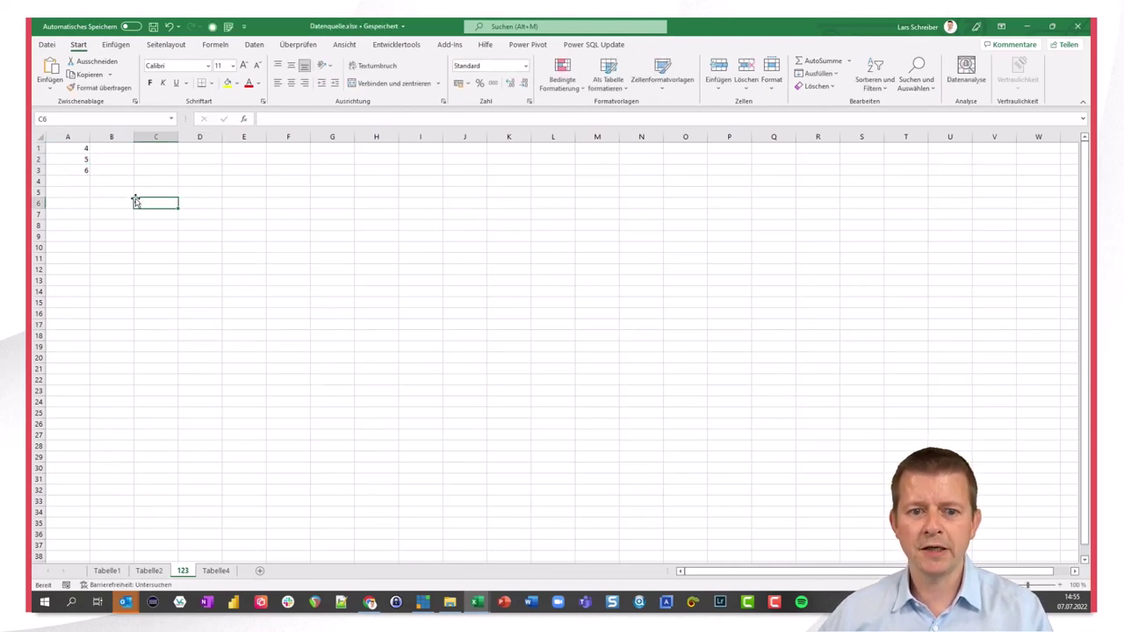
# Close Datenquelle.xlsx, reopen the Datenquelle xlsx query in Power Query Editor and refresh its preview.
pyautogui.click(1077, 26)
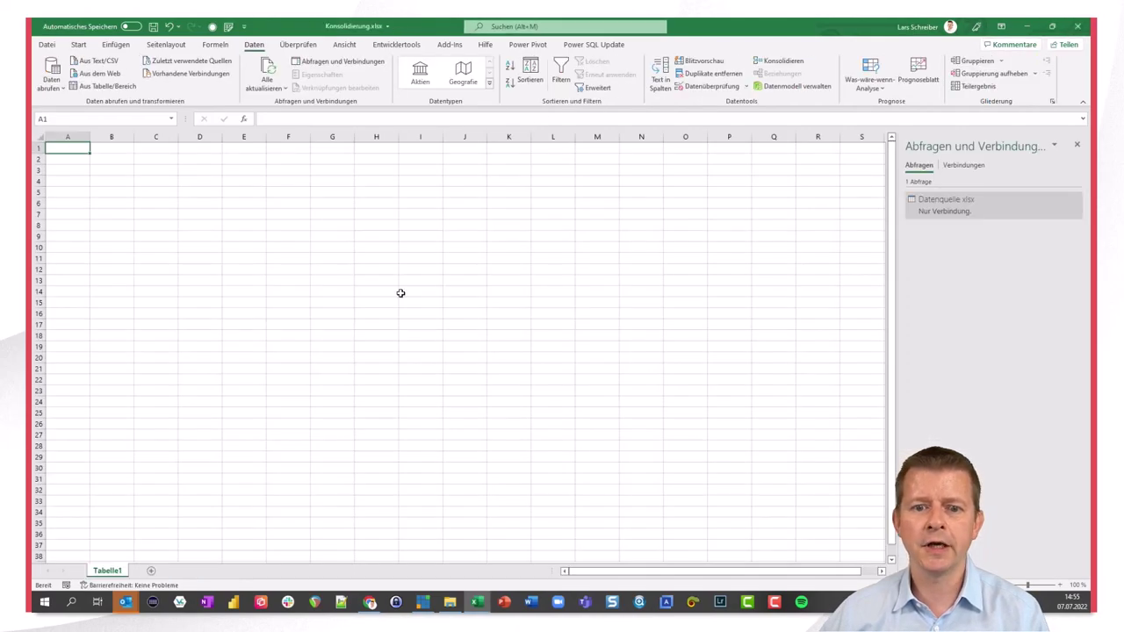
pyautogui.click(945, 211)
pyautogui.doubleClick(945, 211)
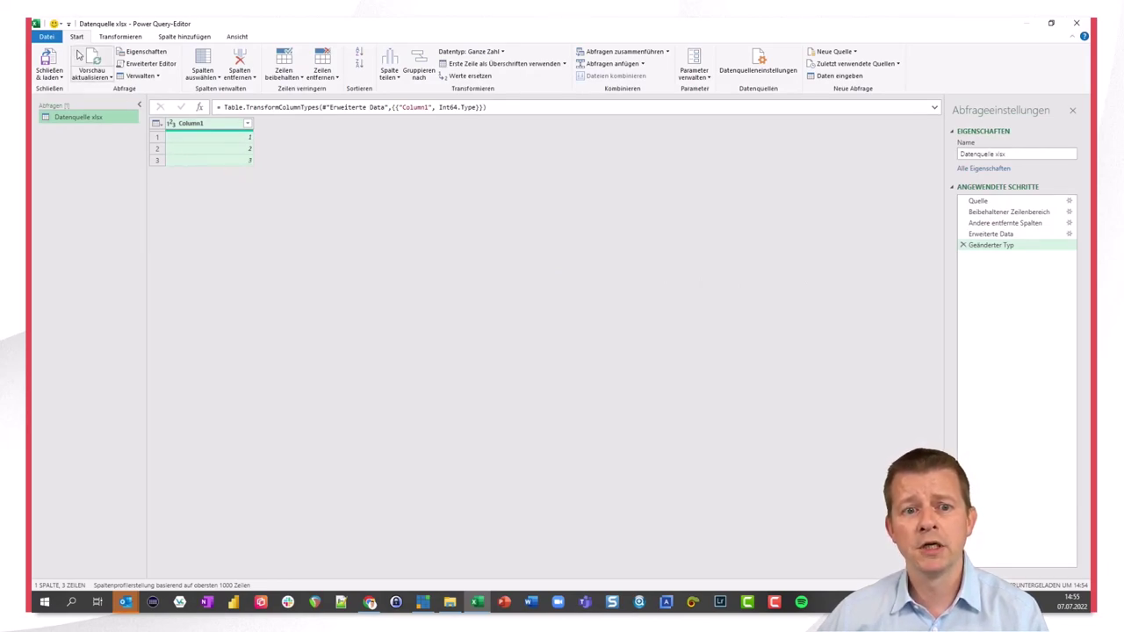
pyautogui.click(97, 58)
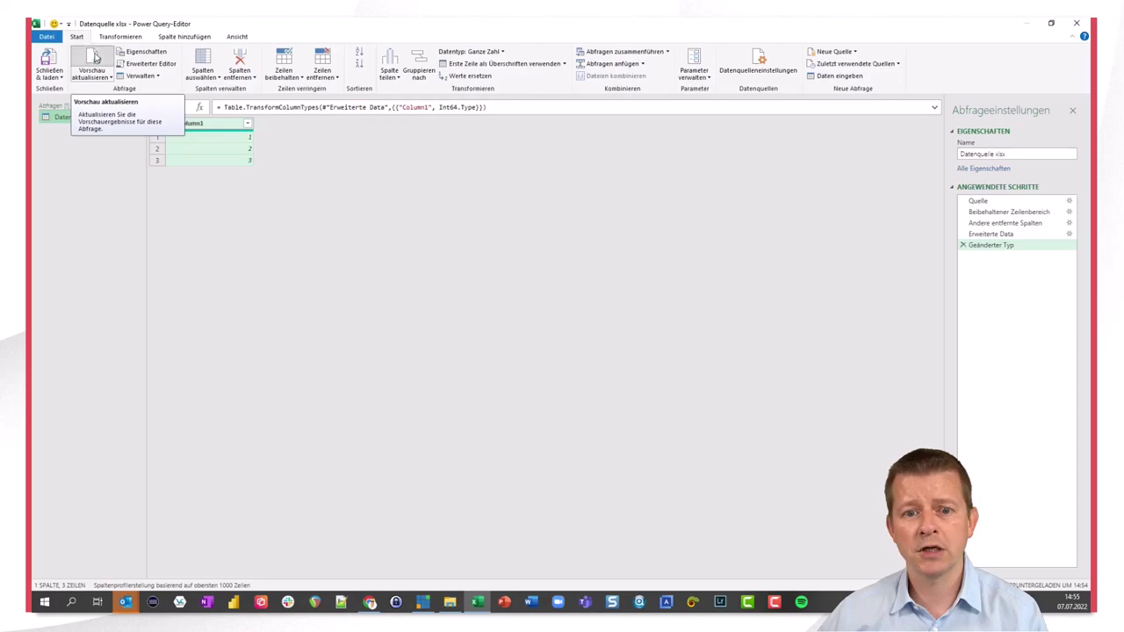